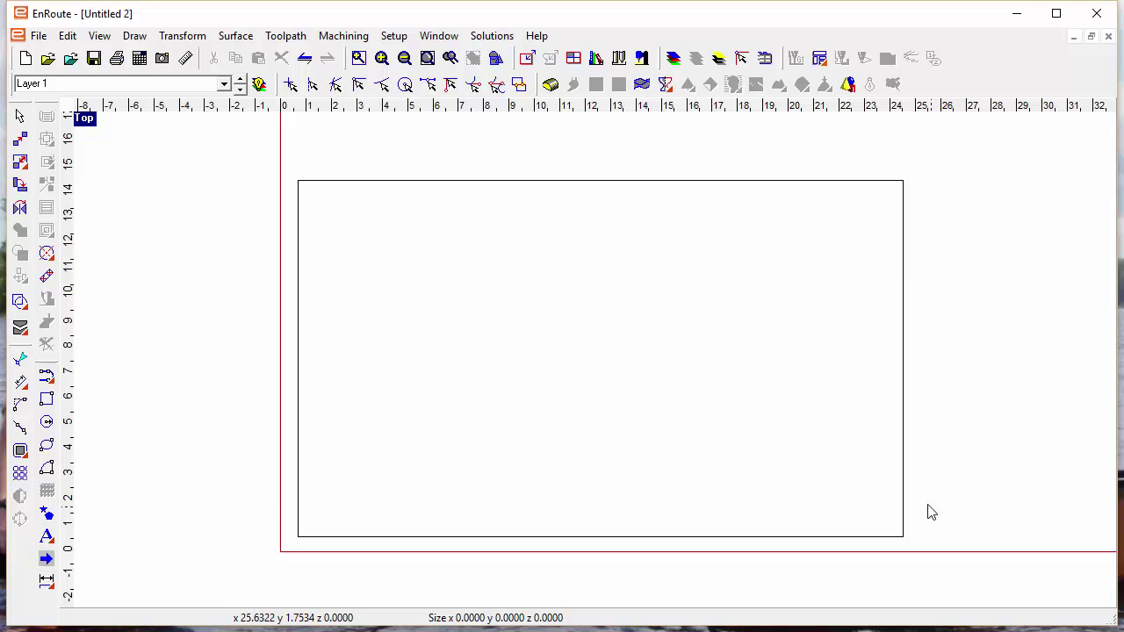
Generate a cross-hatched rib structure with layout, labels and model from the rectangle, using 6 by 6 spacing and 0.75 material thickness.
left_click(297, 467)
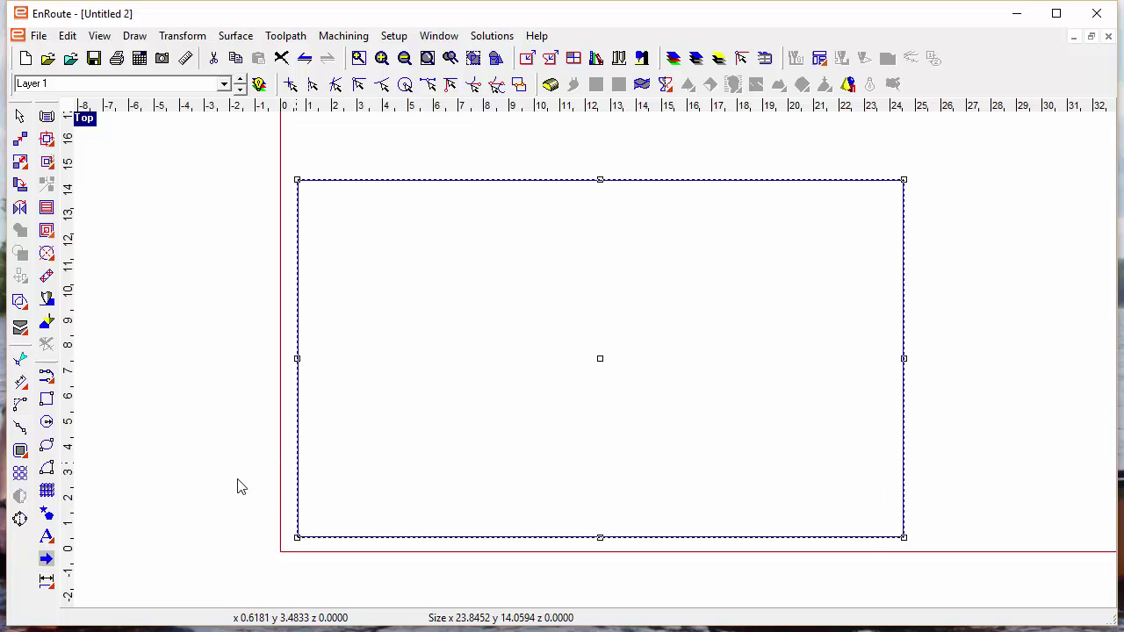
left_click(47, 490)
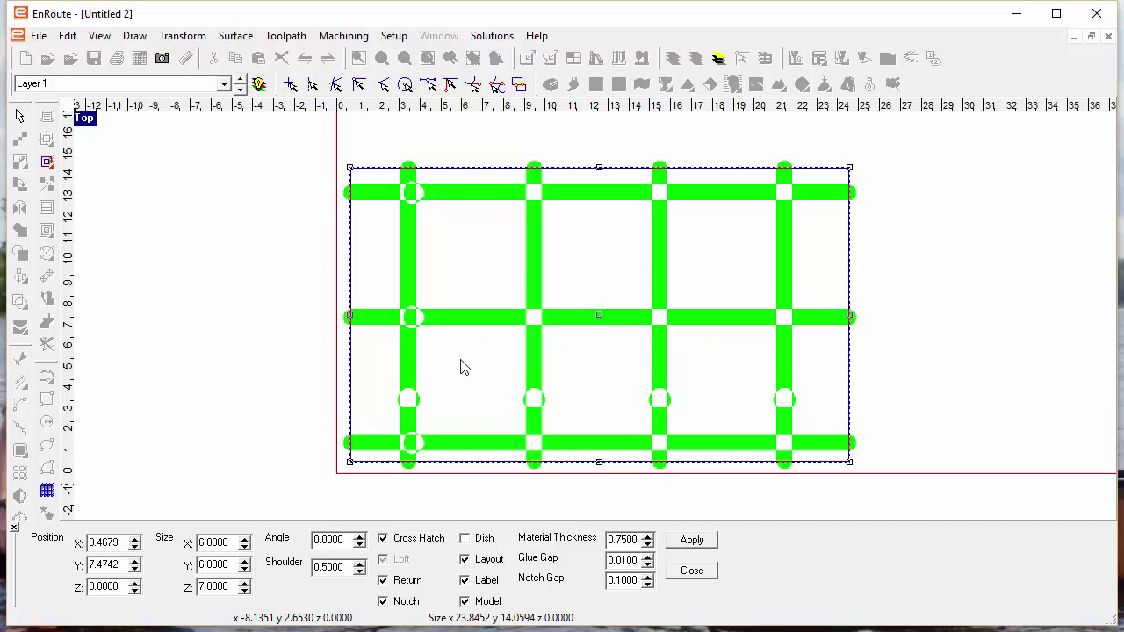
left_click(681, 546)
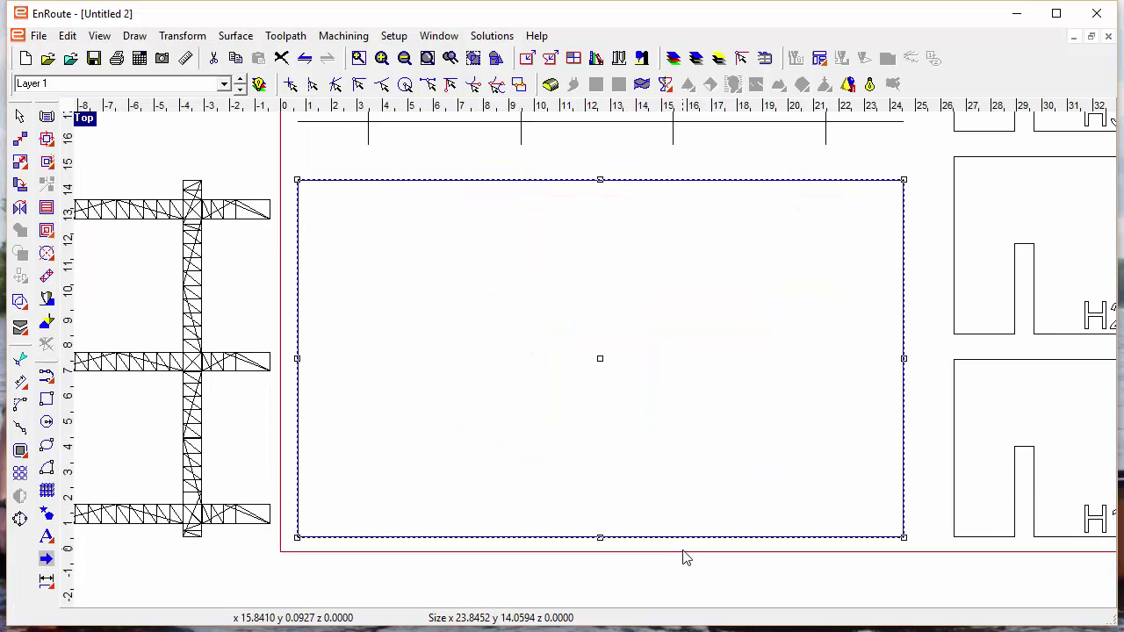
left_click(734, 383)
scroll(734, 383, "down", 2)
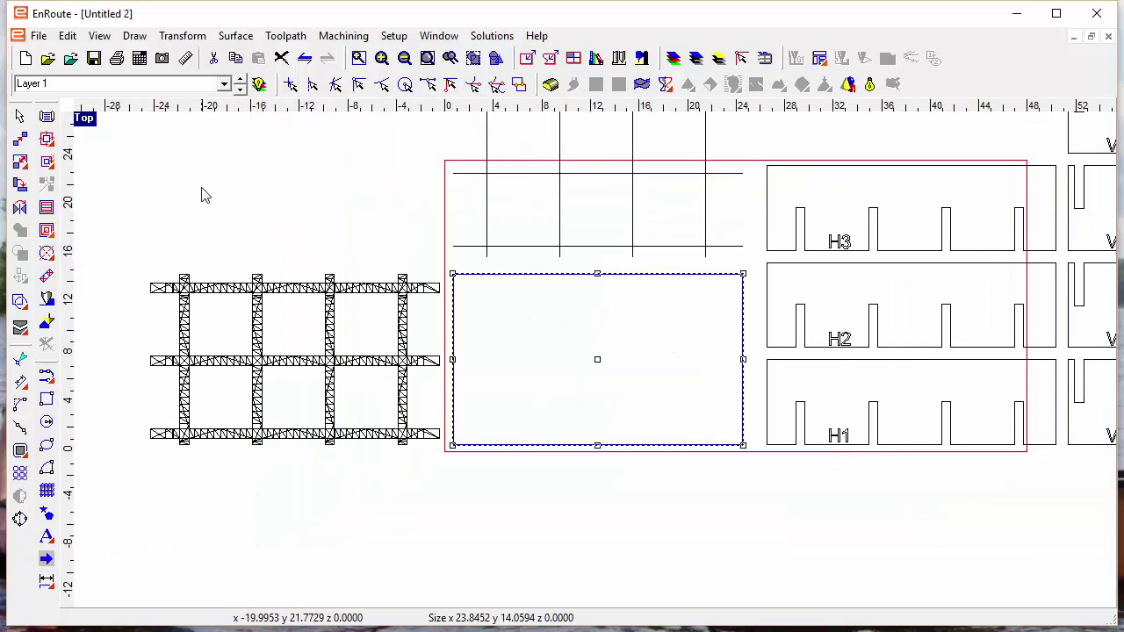
Examine the shaded rib model and its flat parts from several angles in the perspective view, then return to the top view.
left_click(86, 119)
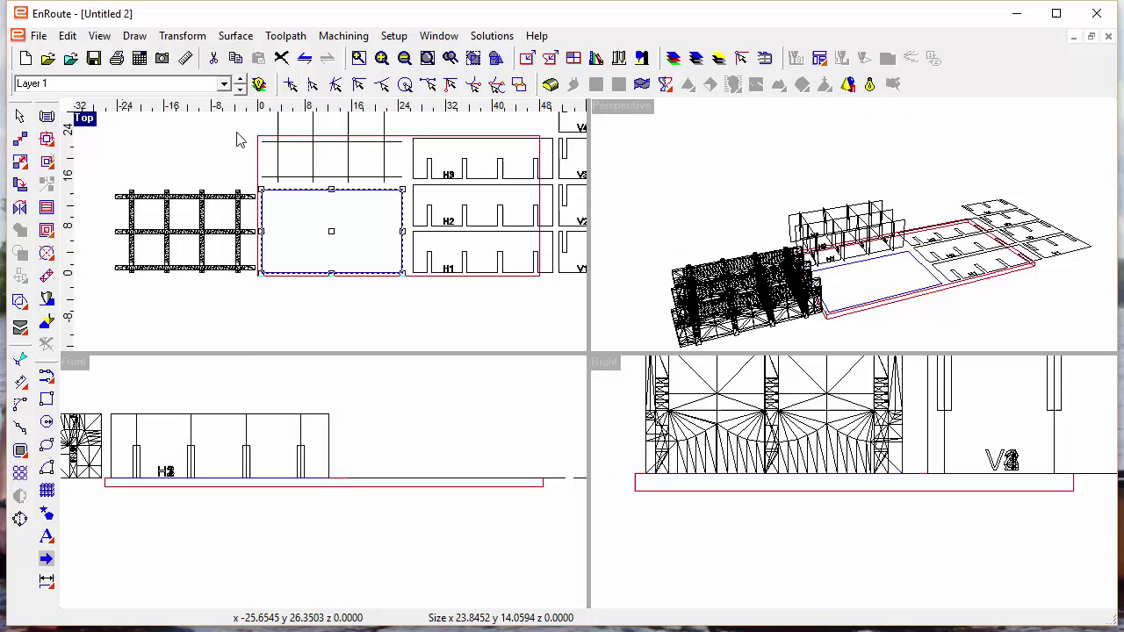
left_click(620, 109)
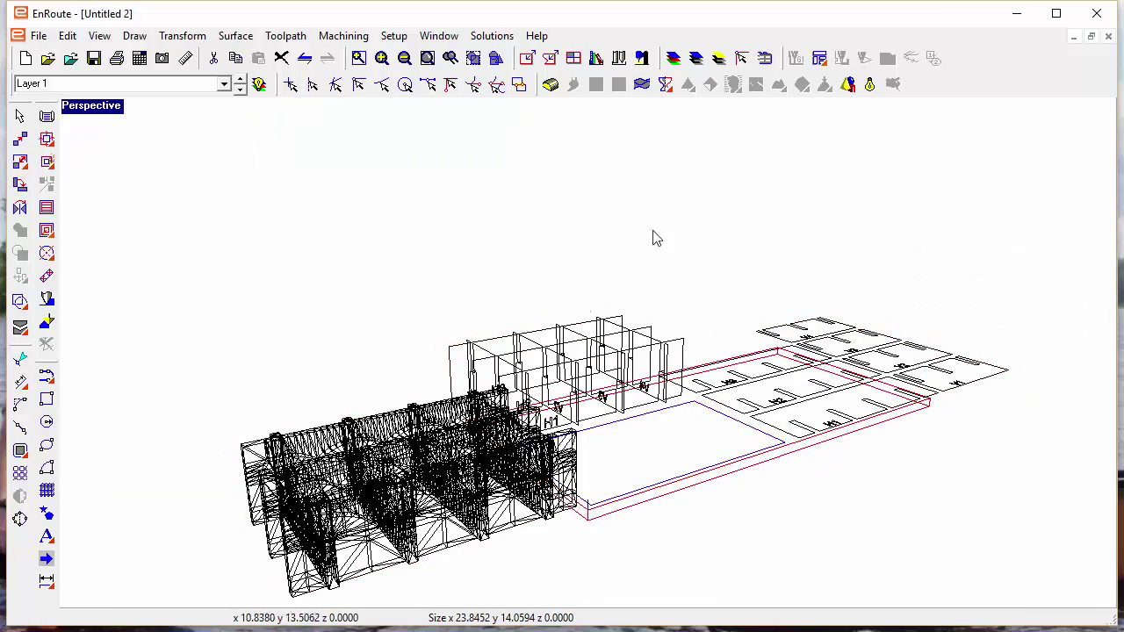
left_click(868, 84)
left_click_drag(652, 376, 550, 322)
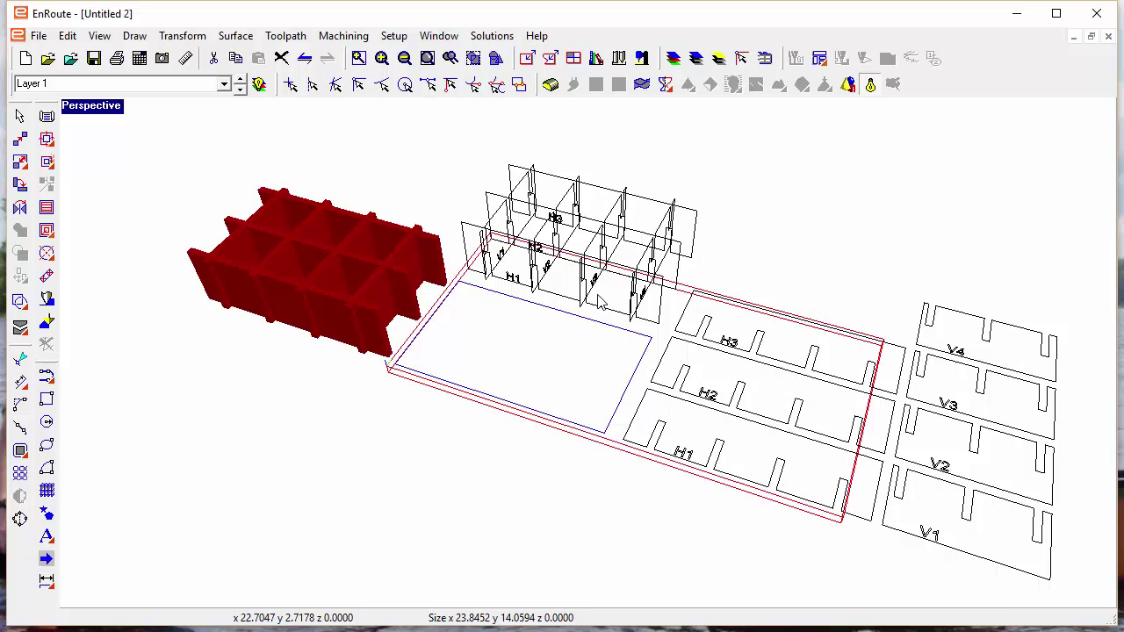
mouse_move(602, 303)
left_mouse_down()
mouse_move(652, 313)
mouse_move(594, 305)
left_mouse_up()
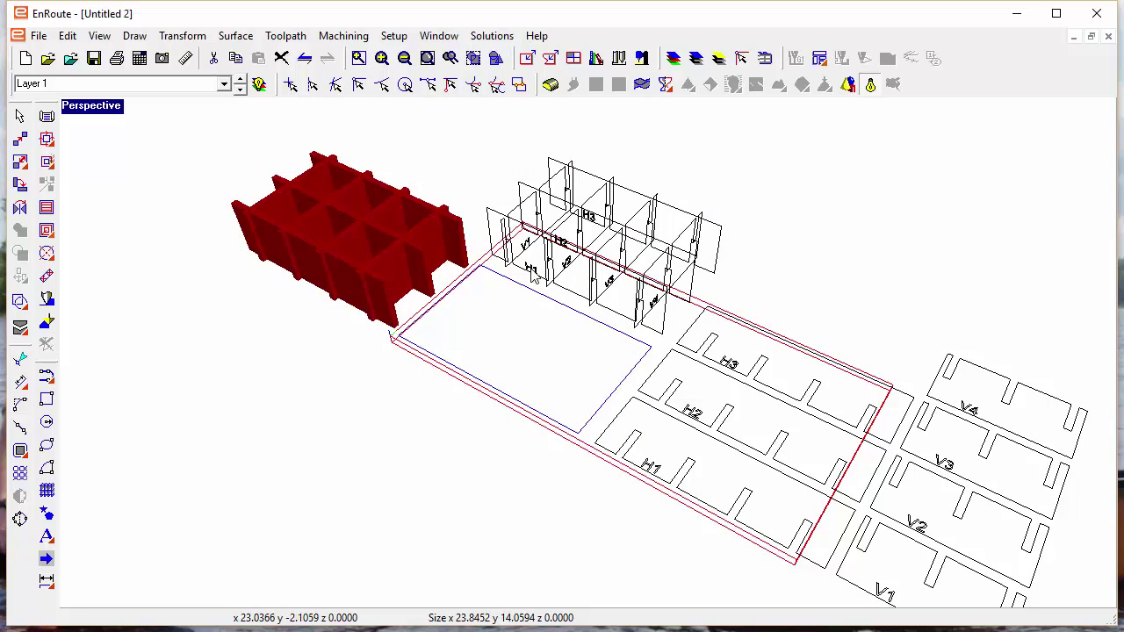
left_click_drag(379, 301, 581, 399)
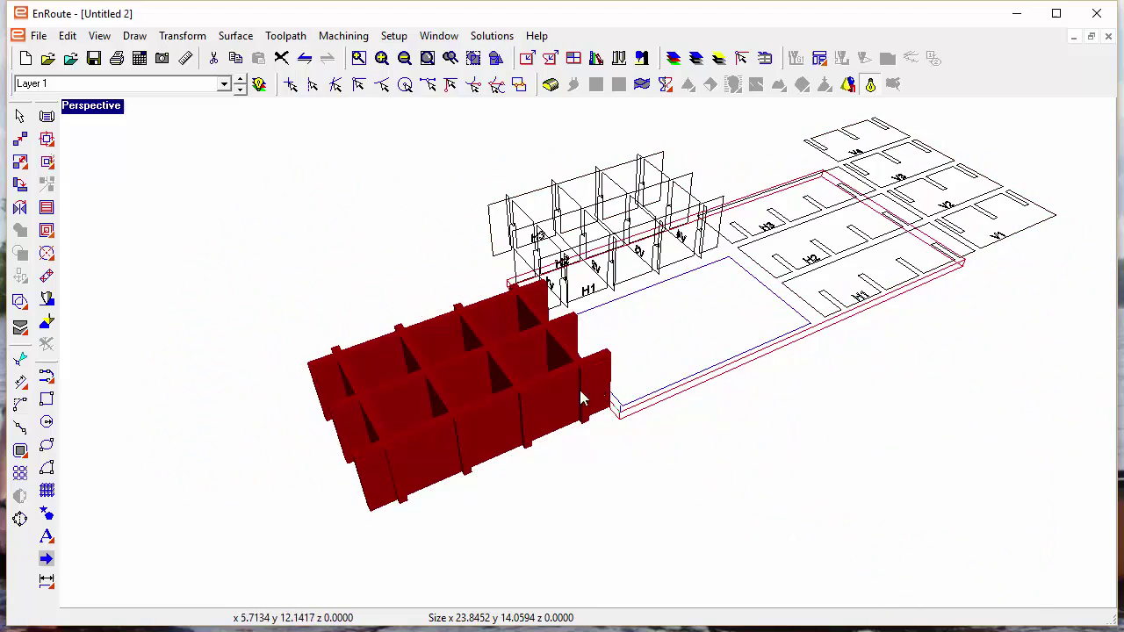
double_click(89, 109)
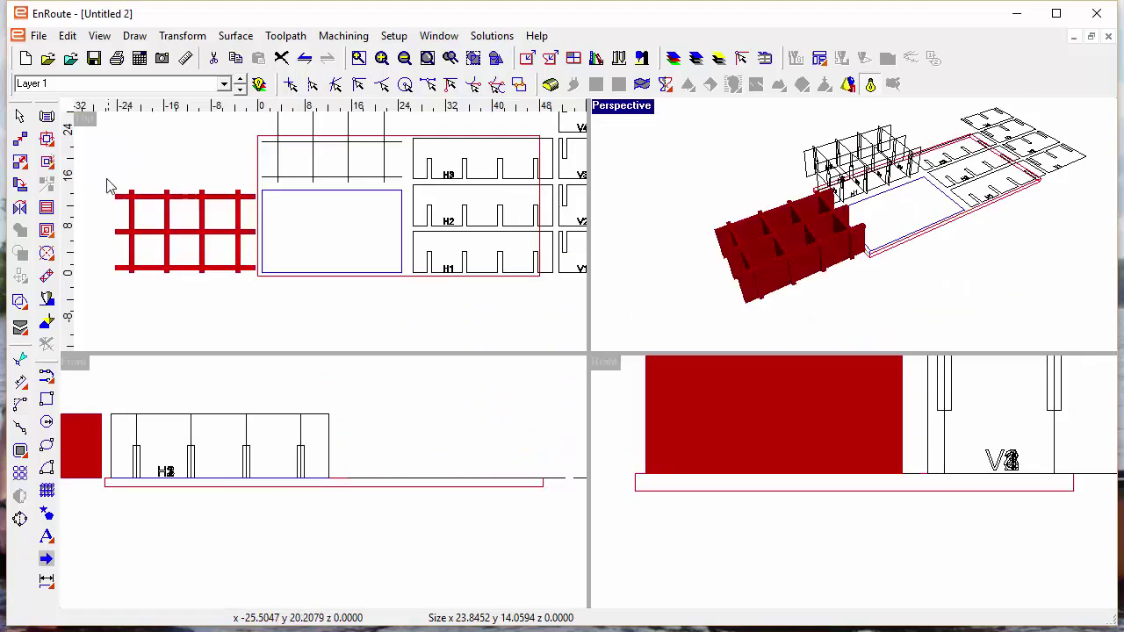
double_click(84, 122)
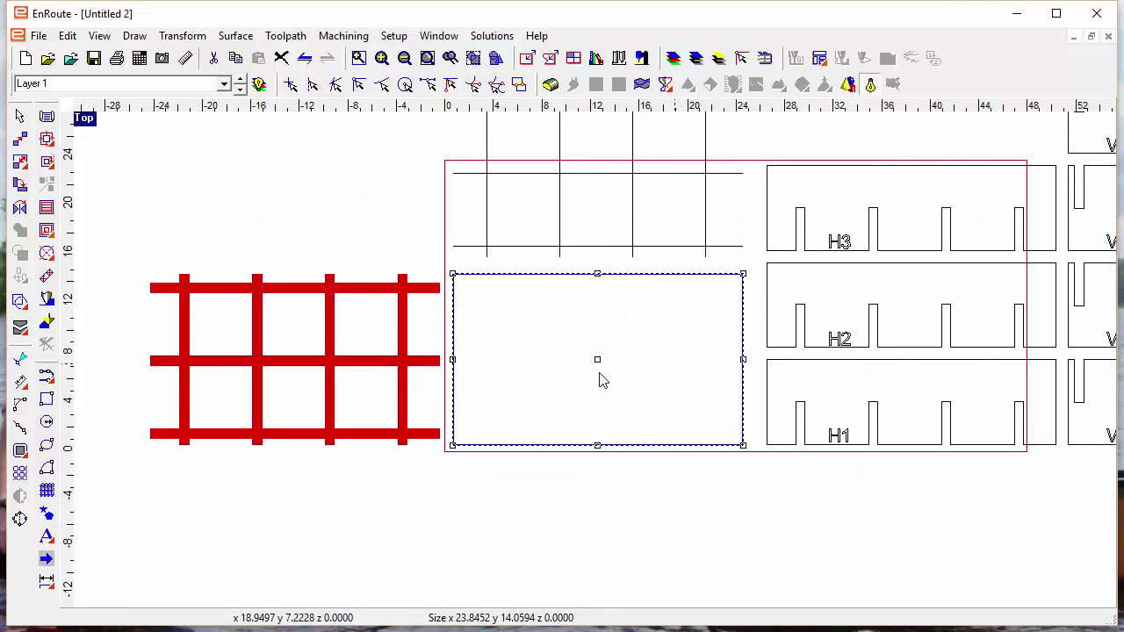
Delete the rib model, the assembled grid outlines and all the labelled flat rib parts, keeping only the rectangle.
scroll(599, 379, "down", 3)
middle_click_drag(580, 396, 500, 462)
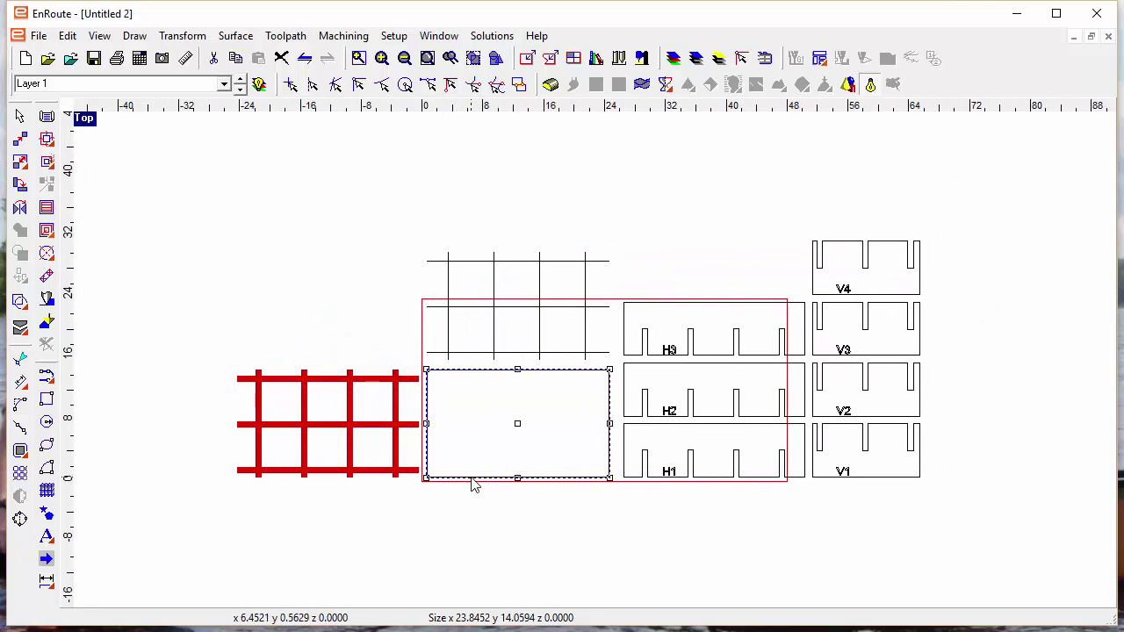
scroll(667, 471, "up", 2)
middle_click_drag(604, 481, 666, 466)
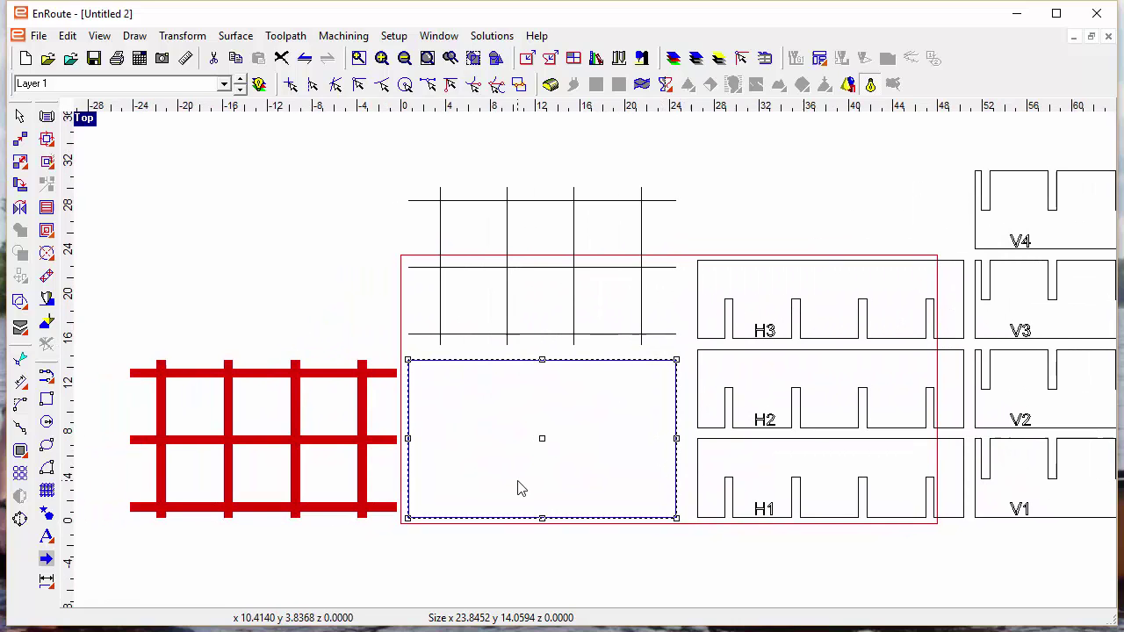
left_click(335, 446)
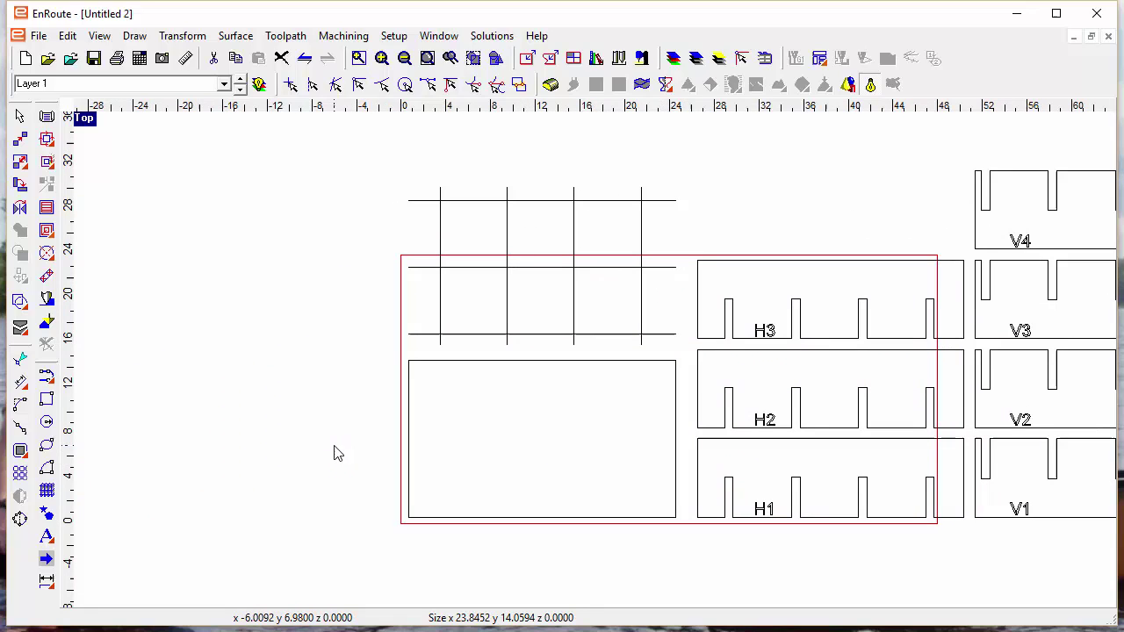
key("Delete")
left_click(489, 335)
key("Delete")
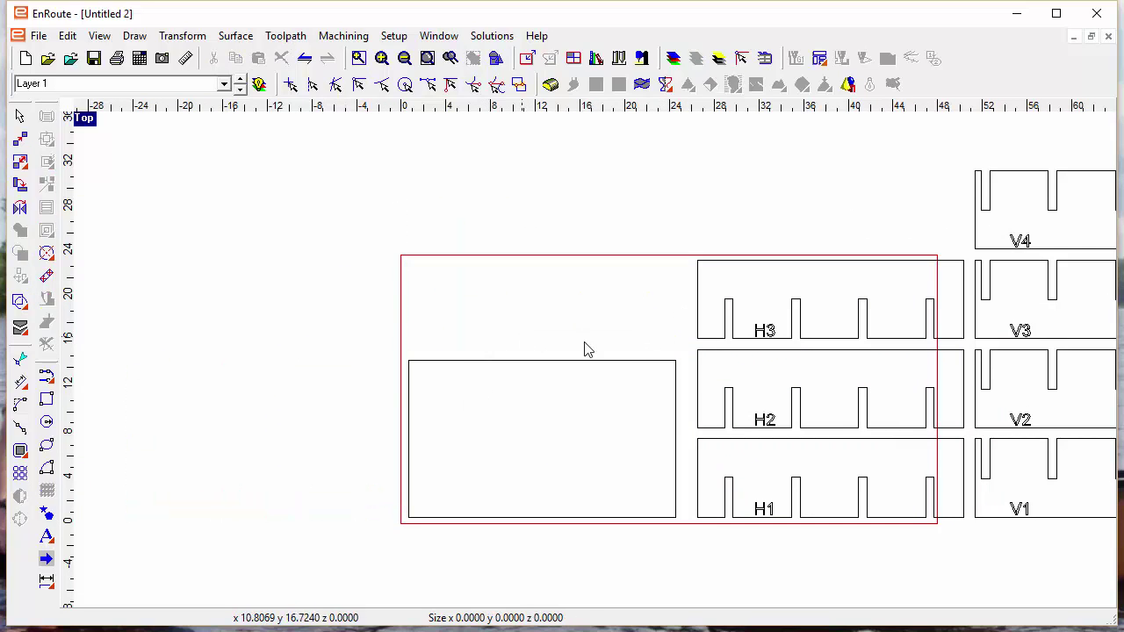
left_click(697, 345)
key("Delete")
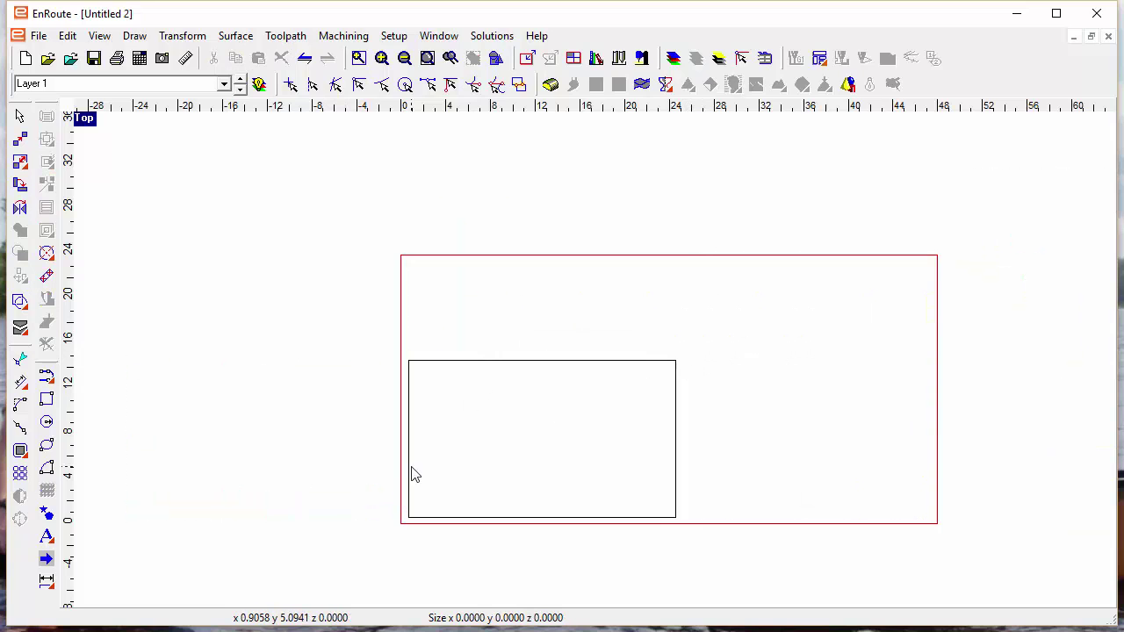
Create a rounded relief from the rectangle with normal height, base 0 and a 71-degree angle.
scroll(436, 431, "up", 4)
right_click(494, 448)
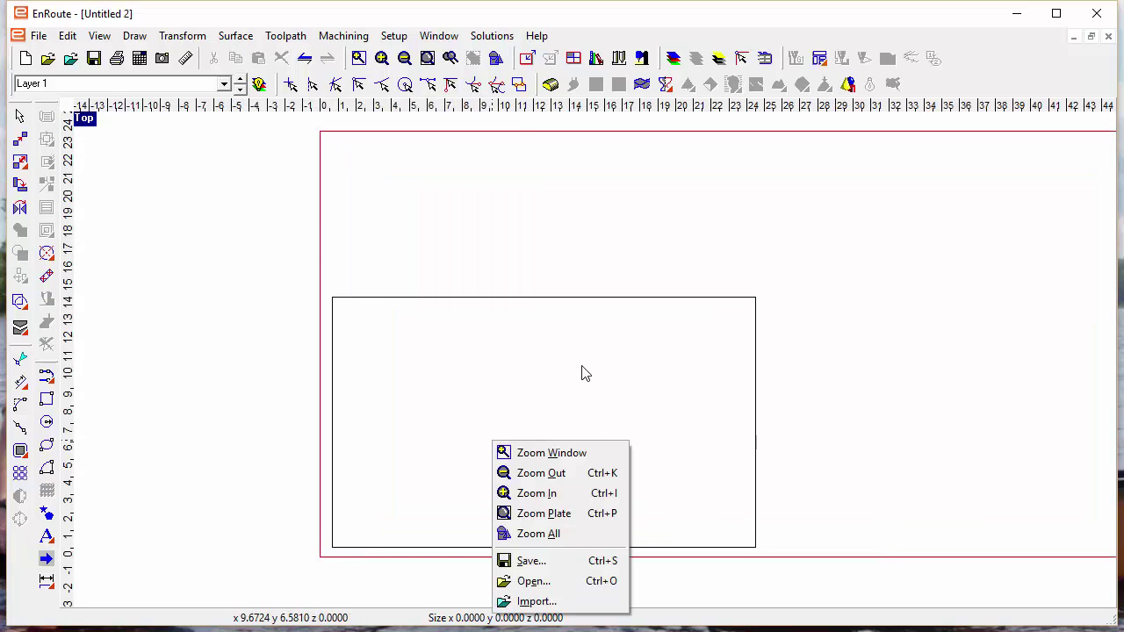
left_click(586, 373)
middle_click_drag(552, 383, 609, 327)
left_click(611, 235)
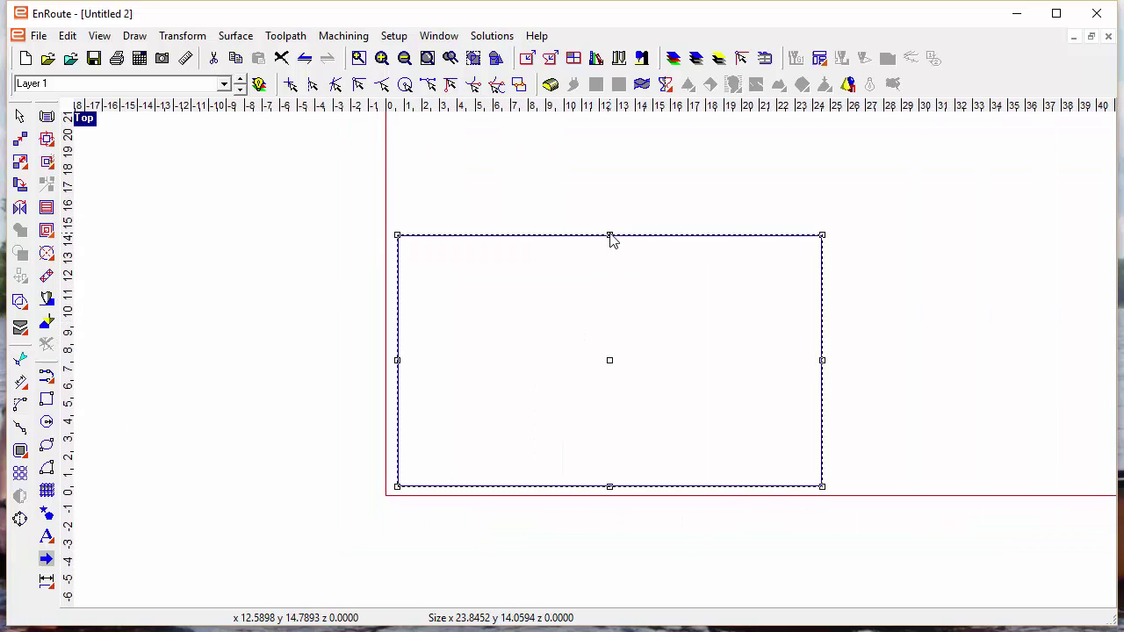
left_click(551, 83)
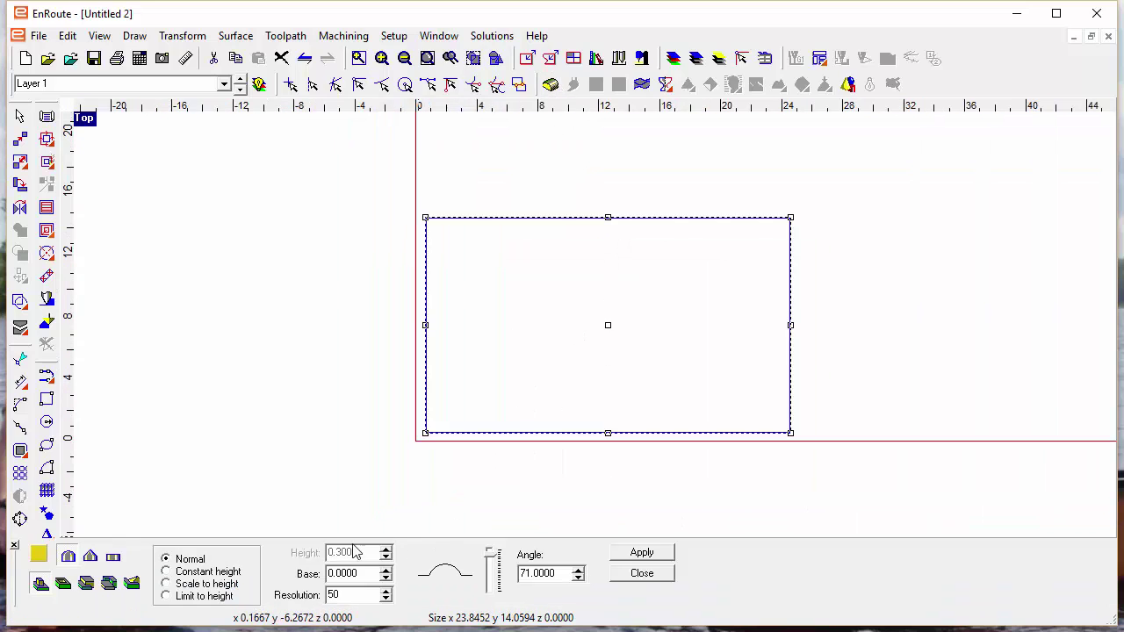
left_click(626, 553)
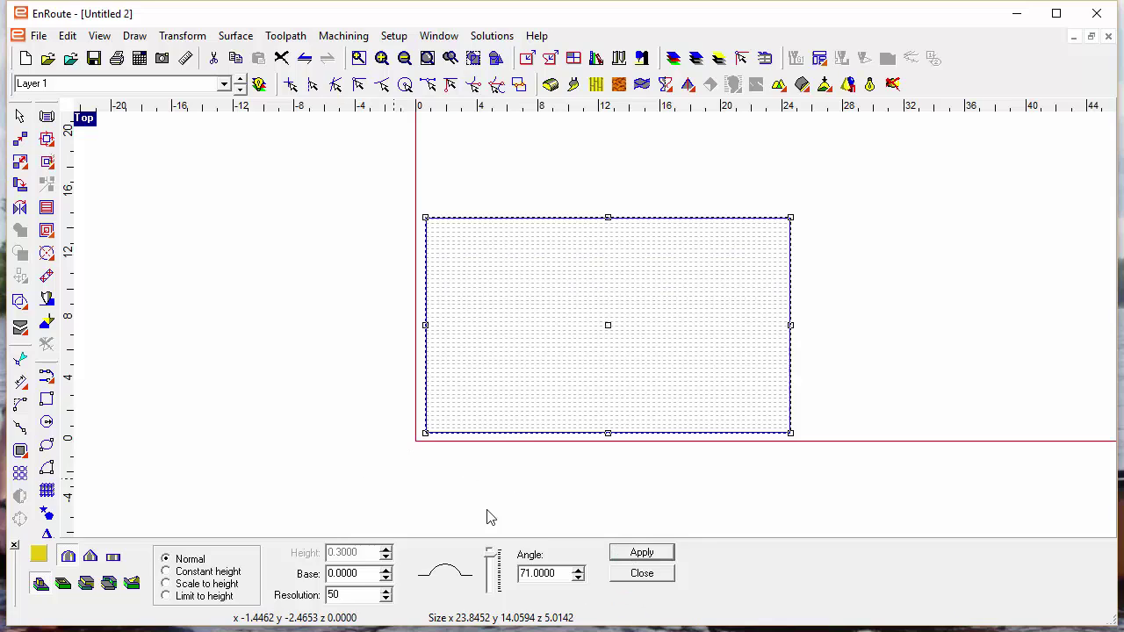
left_click(642, 574)
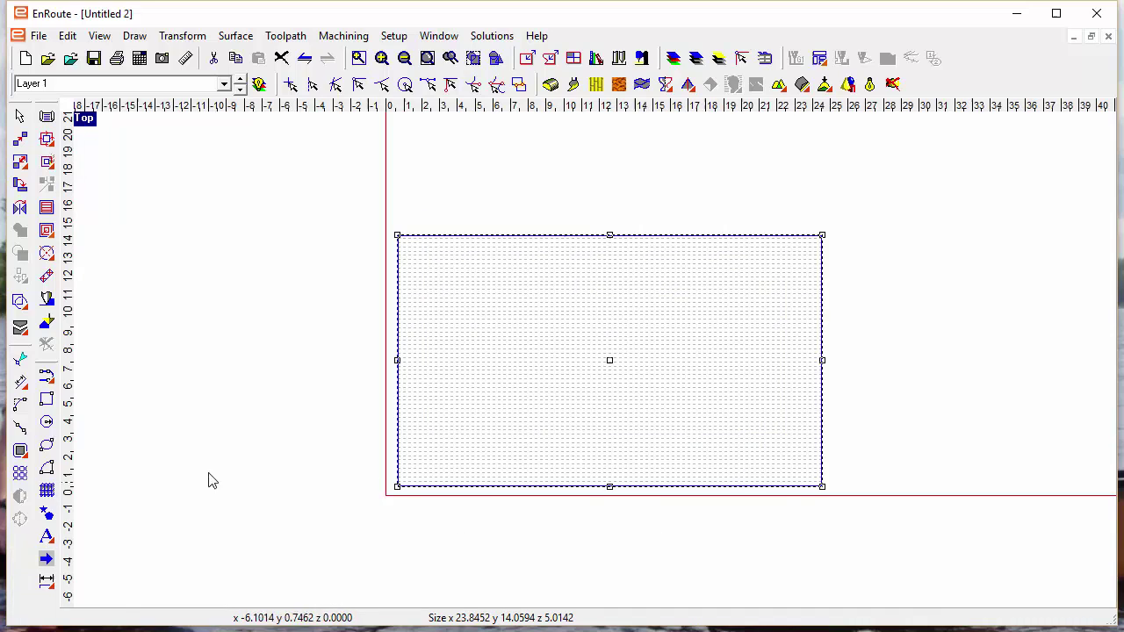
Generate a cross-hatched rib structure that follows the rectangle's domed relief, with layout, labels and model.
left_click(47, 489)
left_click(691, 541)
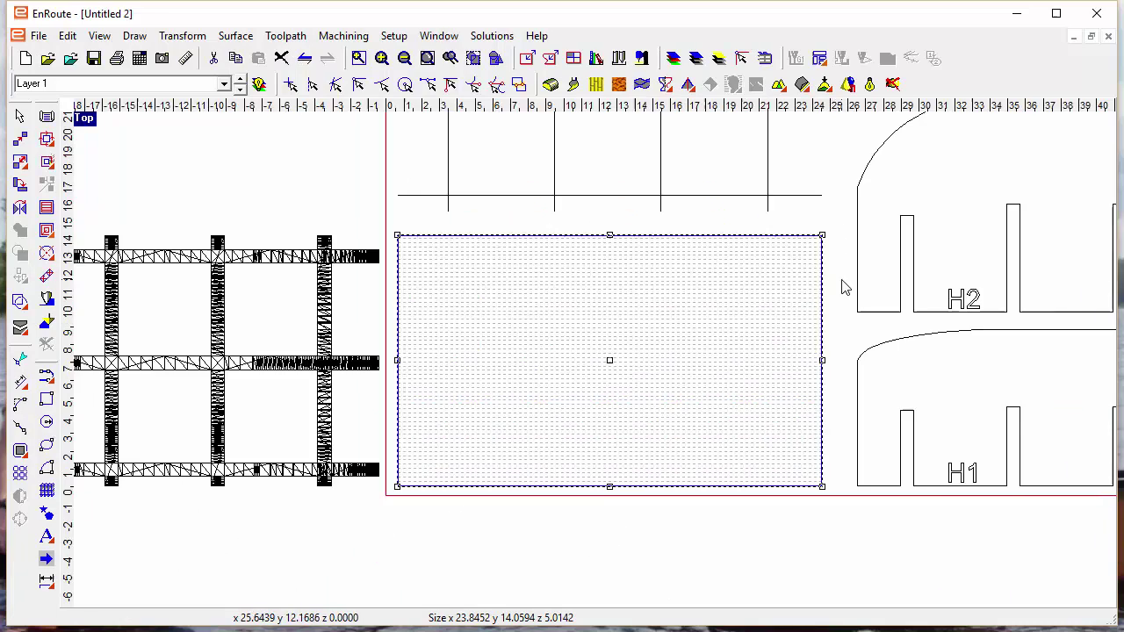
scroll(443, 285, "down", 3)
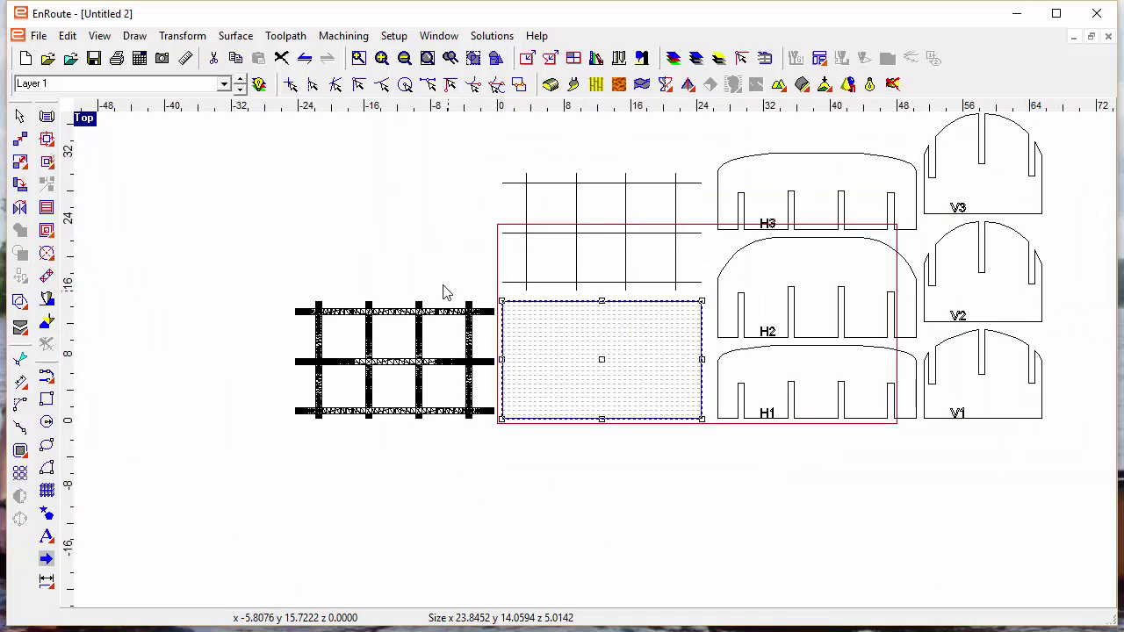
Examine the shaded curved rib model beside the domed relief from several angles in the perspective view.
left_click(89, 124)
double_click(605, 111)
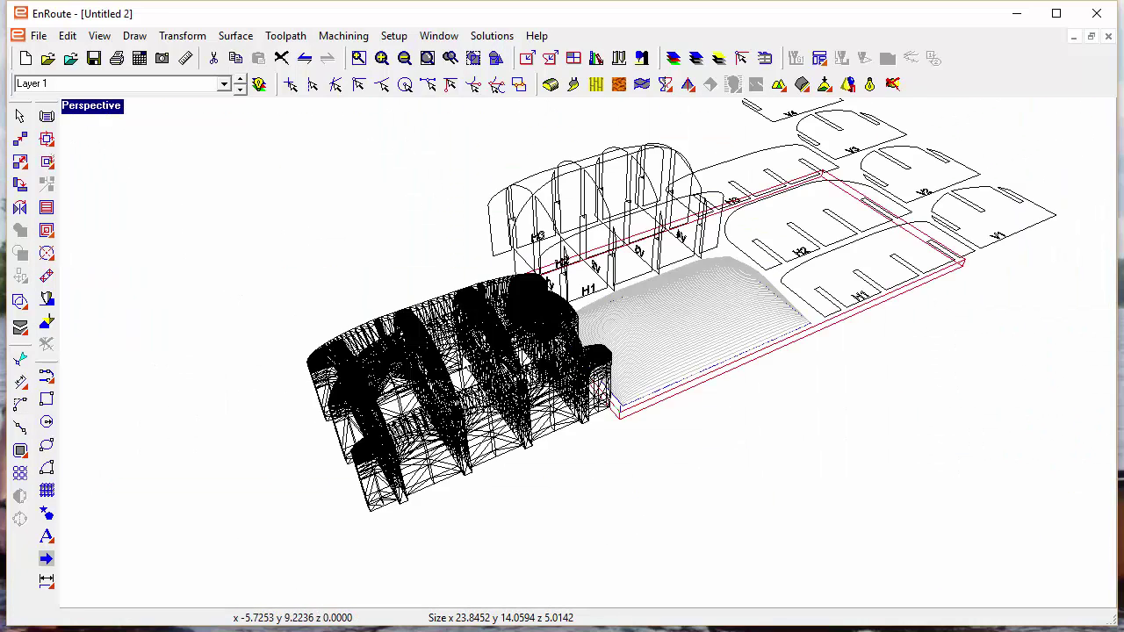
middle_click_drag(439, 371, 500, 406)
left_click(868, 84)
middle_click_drag(562, 369, 541, 302)
mouse_move(542, 308)
left_mouse_down()
mouse_move(890, 271)
mouse_move(903, 299)
mouse_move(553, 369)
mouse_move(347, 441)
mouse_move(369, 422)
mouse_move(388, 430)
mouse_move(492, 517)
mouse_move(492, 467)
left_mouse_up()
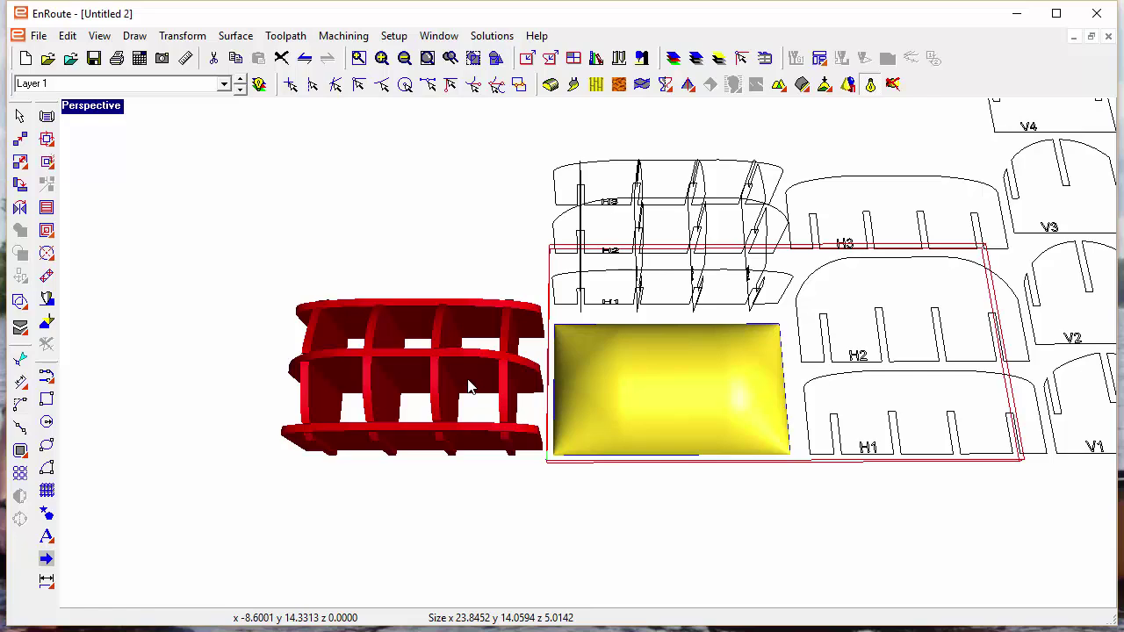
left_click_drag(442, 397, 697, 406)
key("F5")
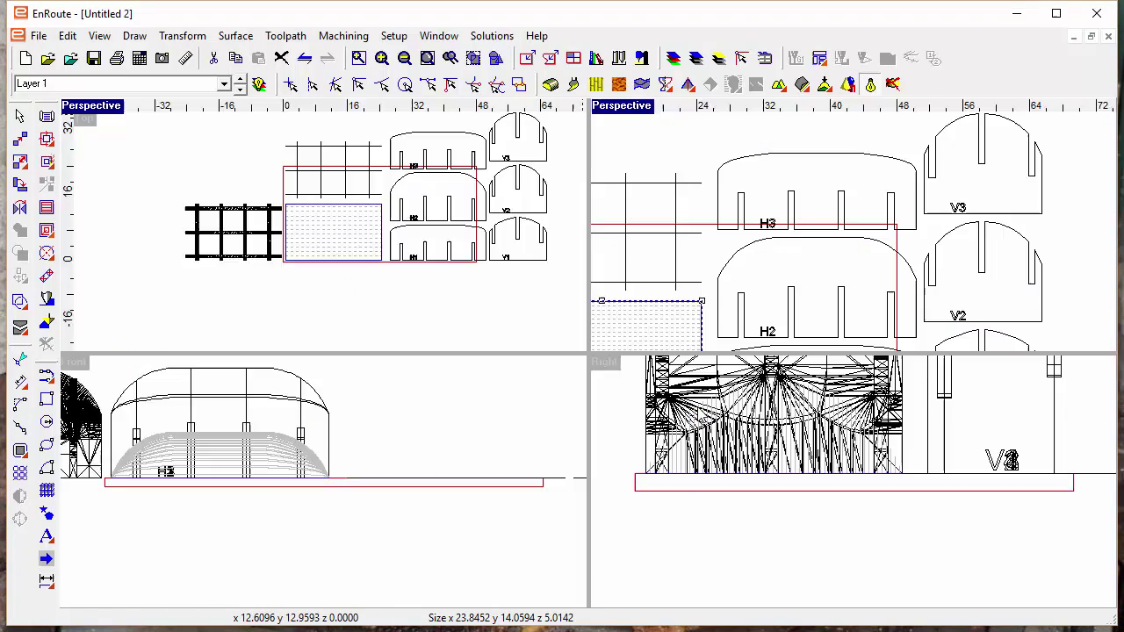
Delete the curved rib model, its assembled grid outlines and the labelled curved flat parts, keeping the relief.
middle_click_drag(593, 467, 545, 486)
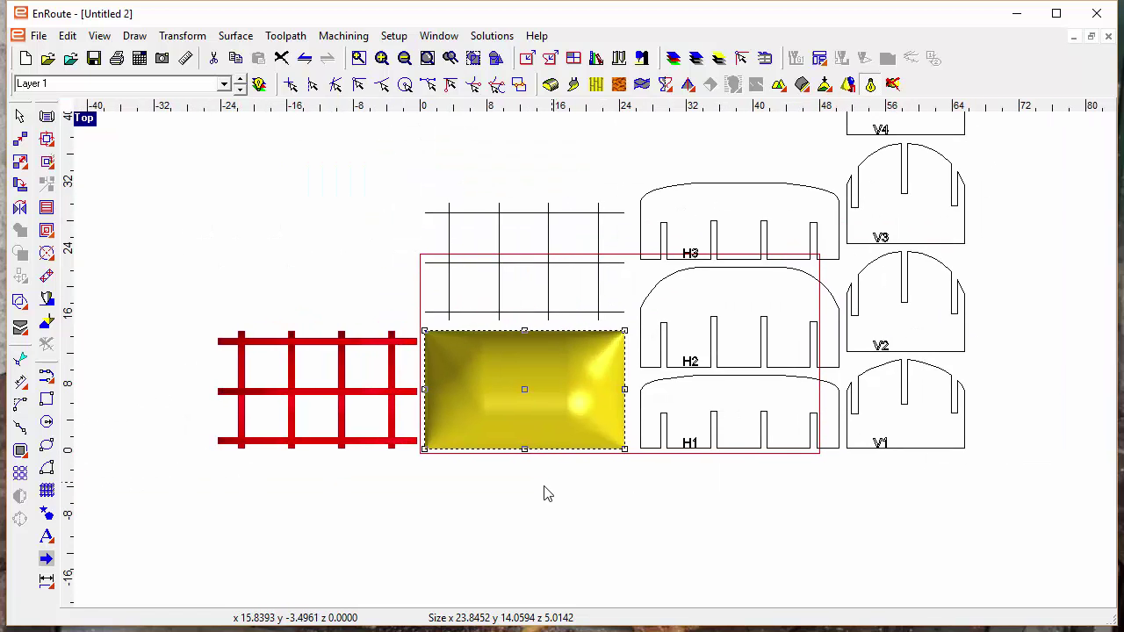
scroll(544, 487, "up", 2)
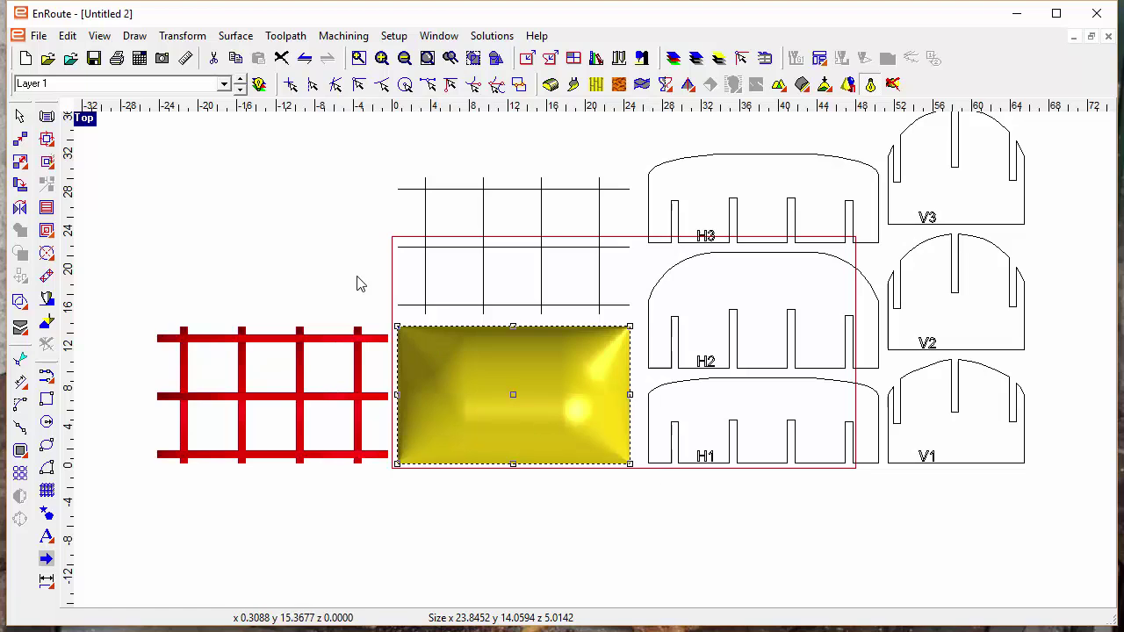
left_click(288, 340)
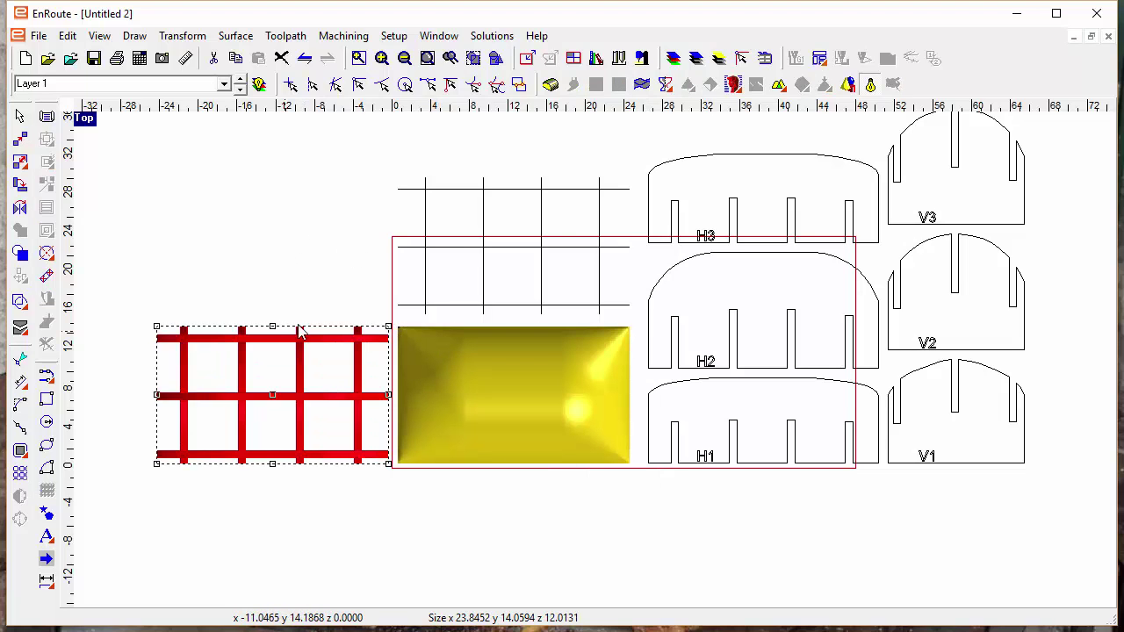
key("Delete")
left_click(425, 302)
key("Delete")
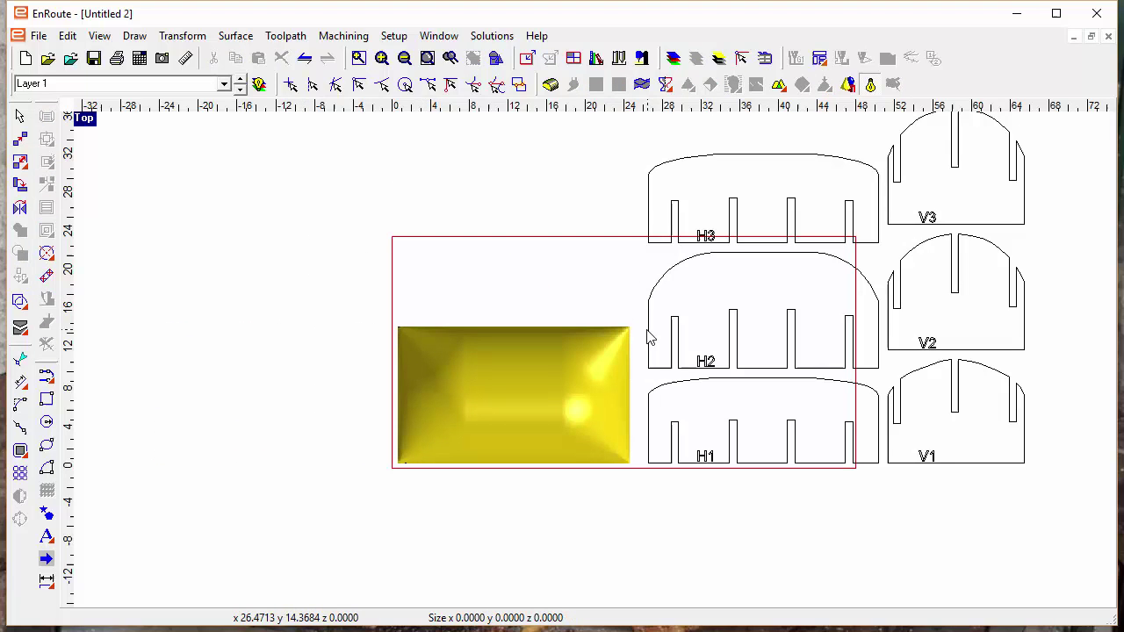
left_click(648, 338)
key("Delete")
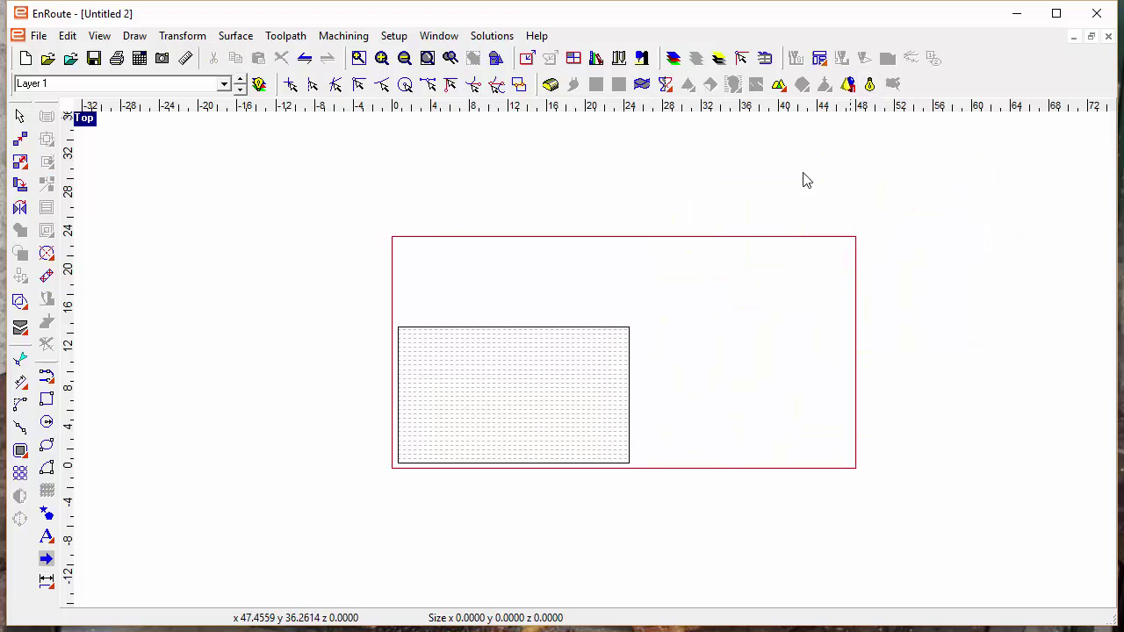
Start a rib structure on the domed relief with cross hatching off and a Y spacing of 1.5.
scroll(424, 416, "up", 2)
middle_click_drag(504, 392, 632, 309)
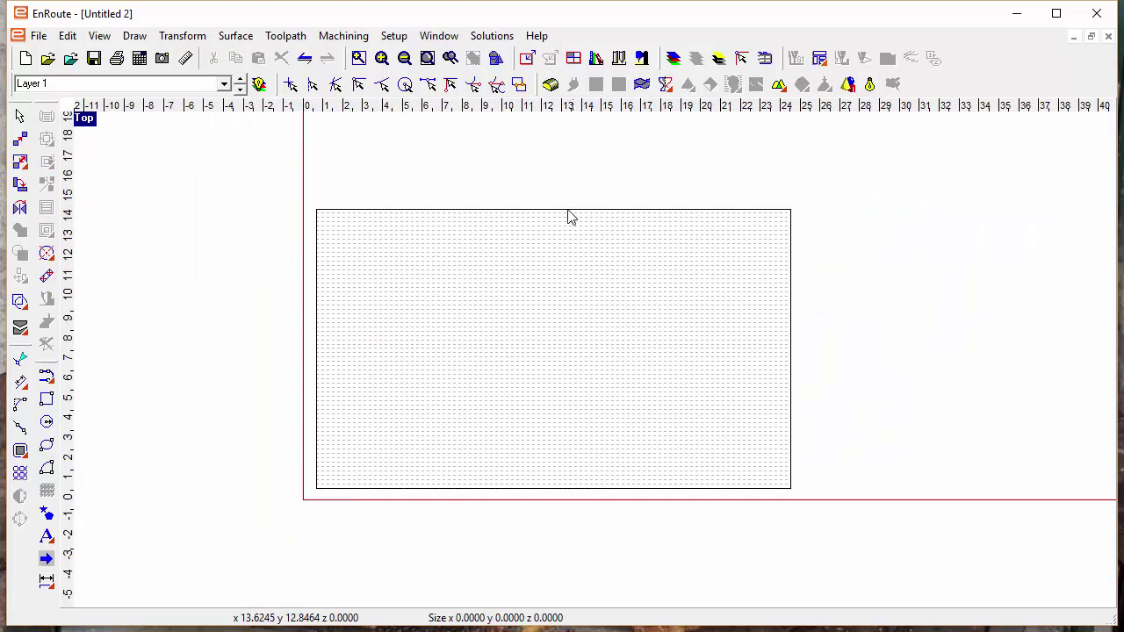
left_click(569, 217)
left_click(47, 491)
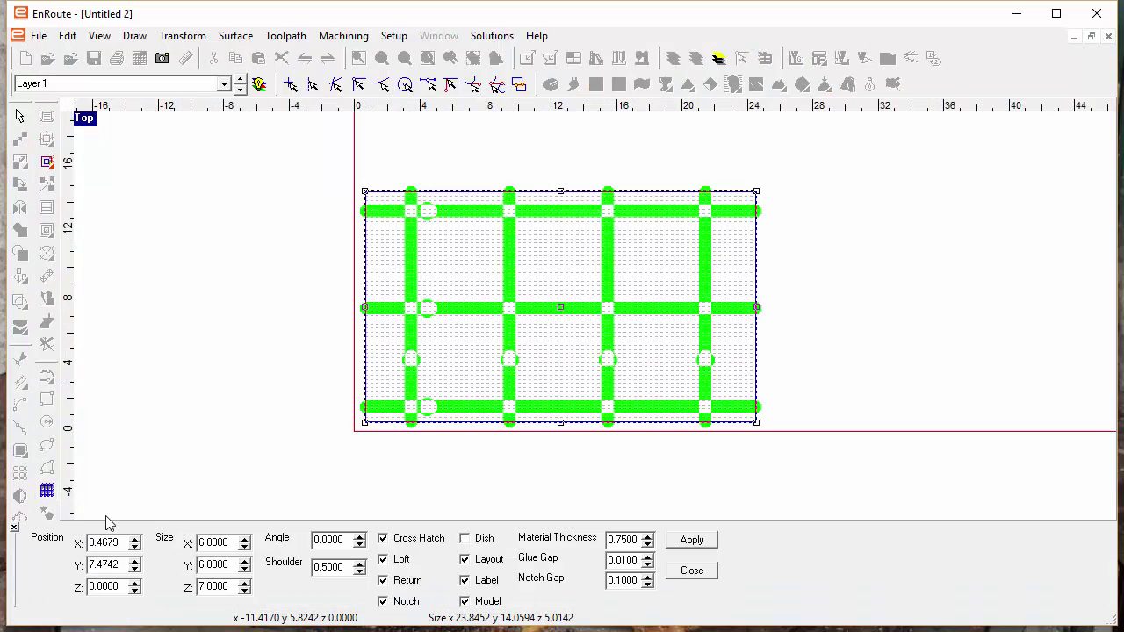
left_click(383, 539)
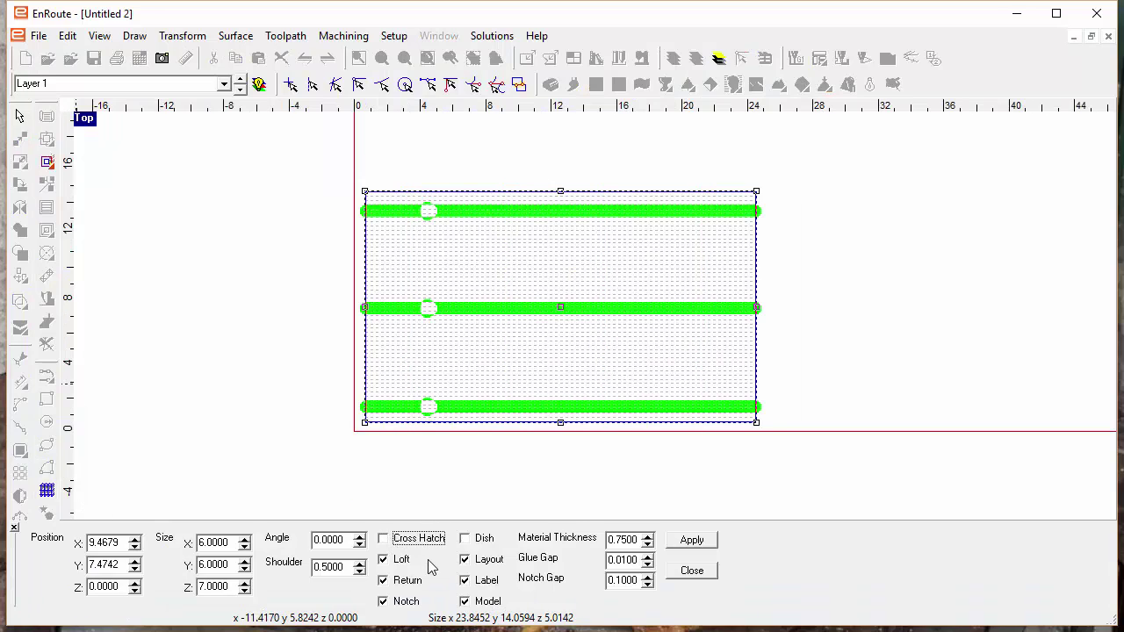
double_click(234, 566)
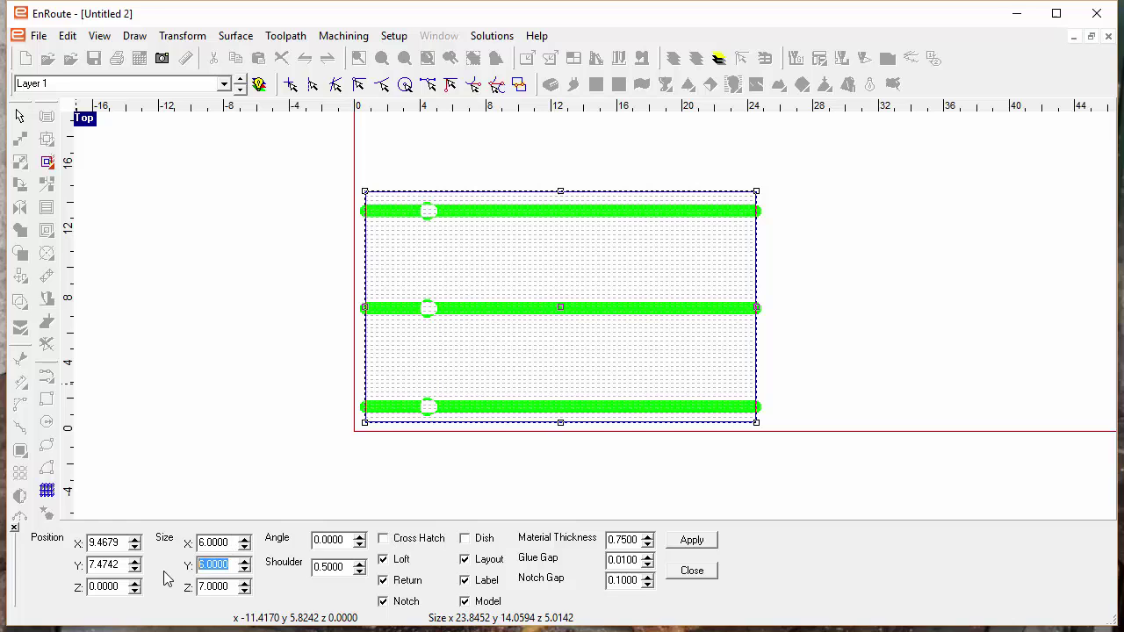
type("1.5")
key("Tab")
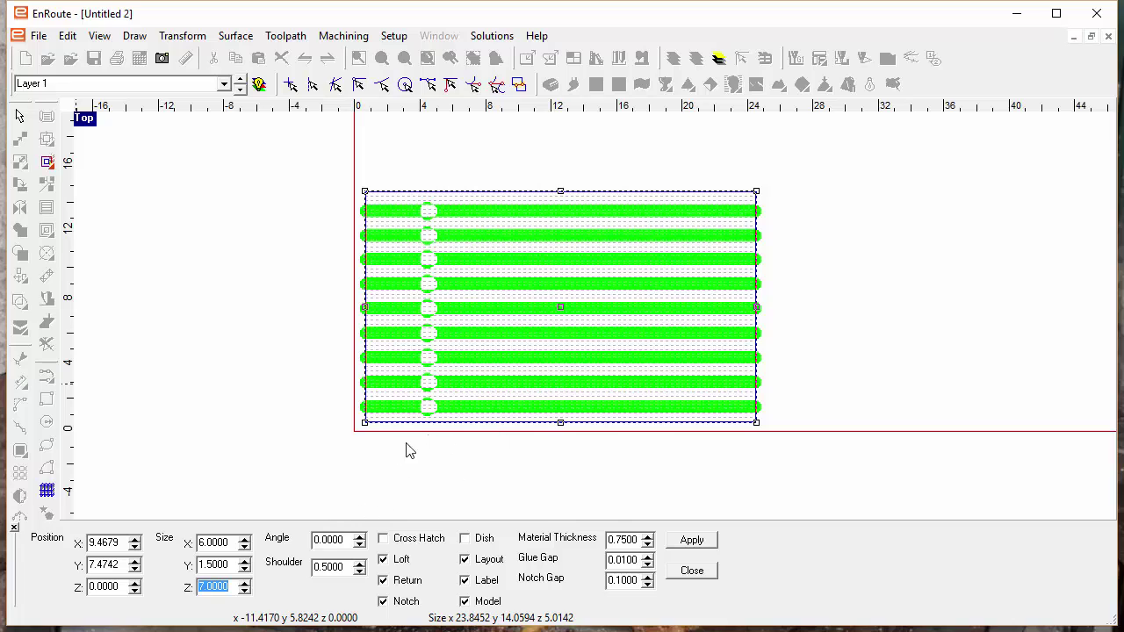
Shift the horizontal ribs to line up with the relief's outer edges and generate them with a Z size of 2.
scroll(417, 439, "up", 1)
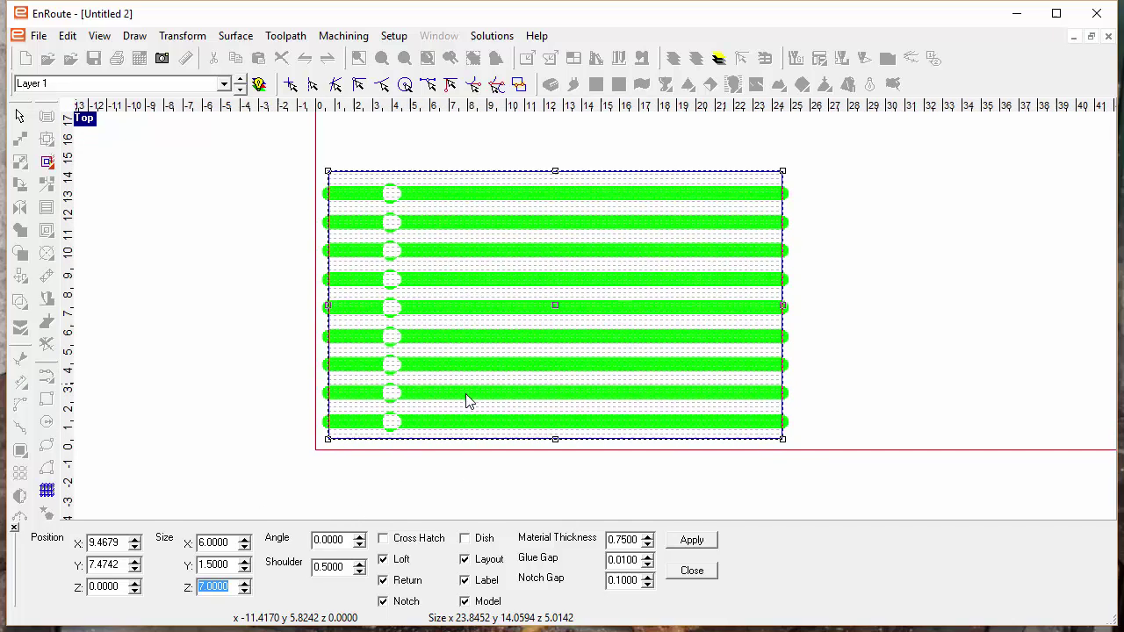
left_click_drag(467, 394, 466, 382)
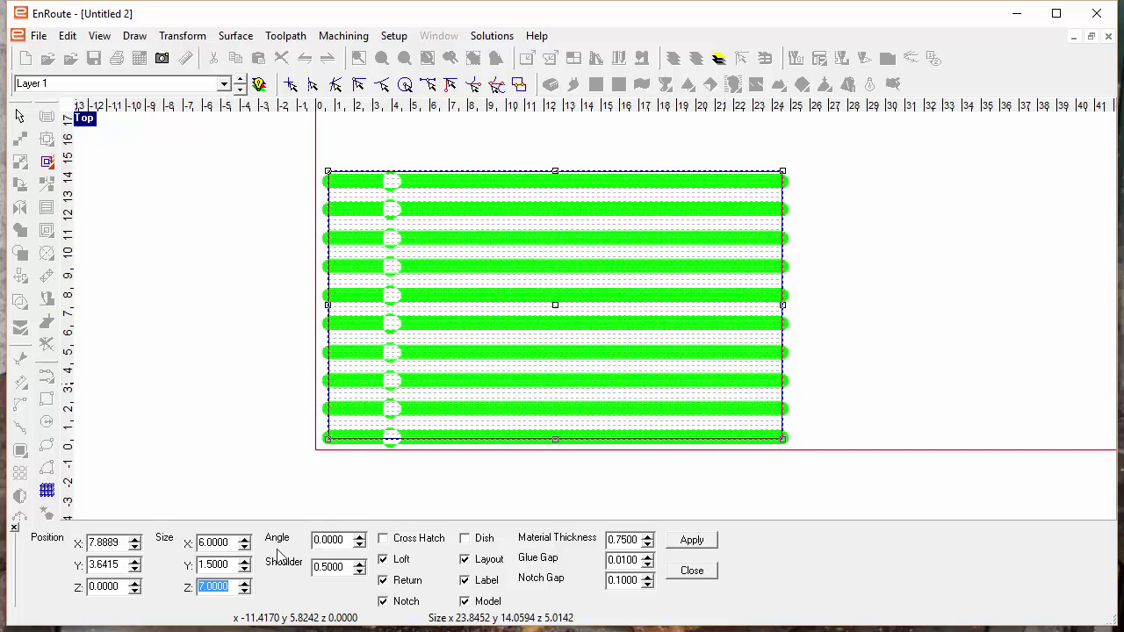
type("2")
key("Tab")
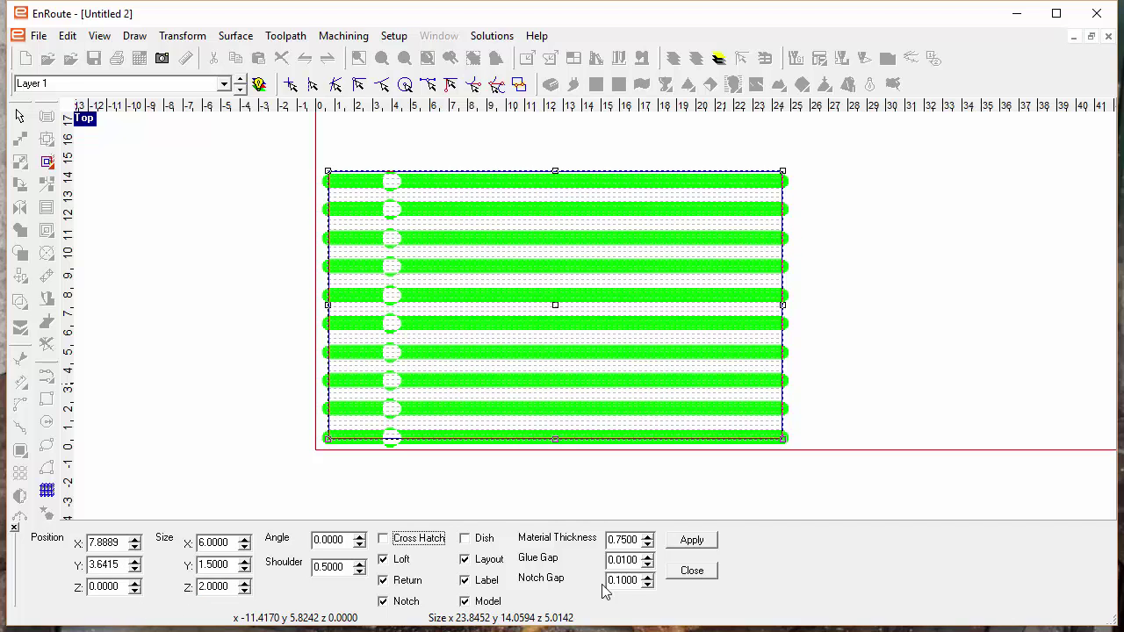
left_click(695, 542)
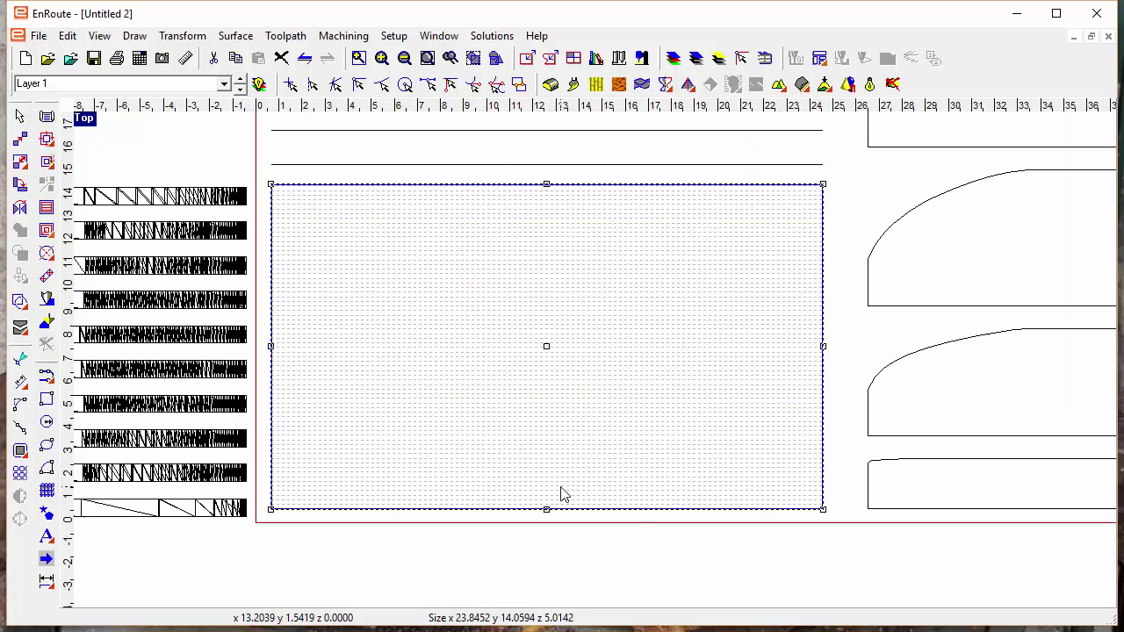
Examine the shaded one-direction ribs beside the domed relief in perspective, then return to the top view.
left_click(871, 88)
scroll(705, 366, "down", 1)
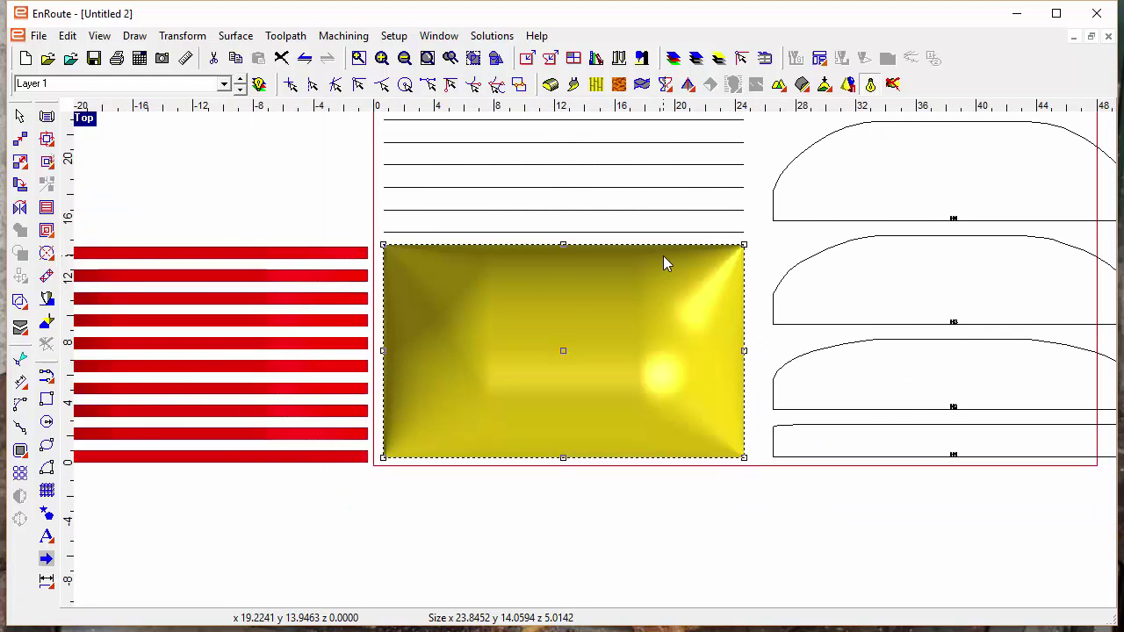
key("F5")
middle_click_drag(645, 299, 505, 539)
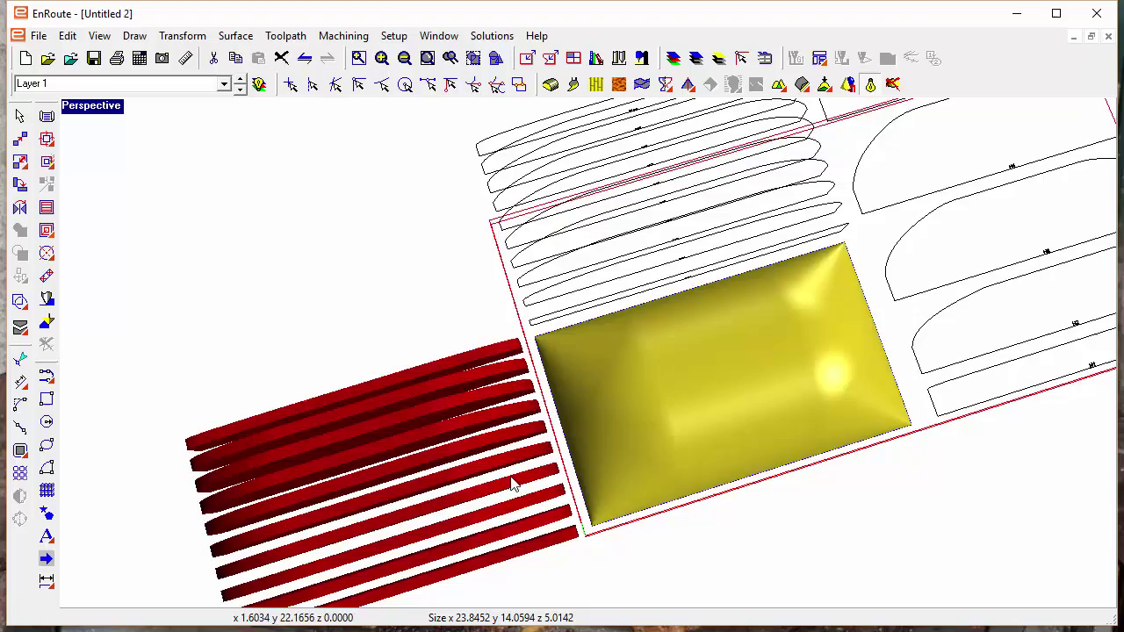
middle_click_drag(514, 485, 636, 369)
key("F5")
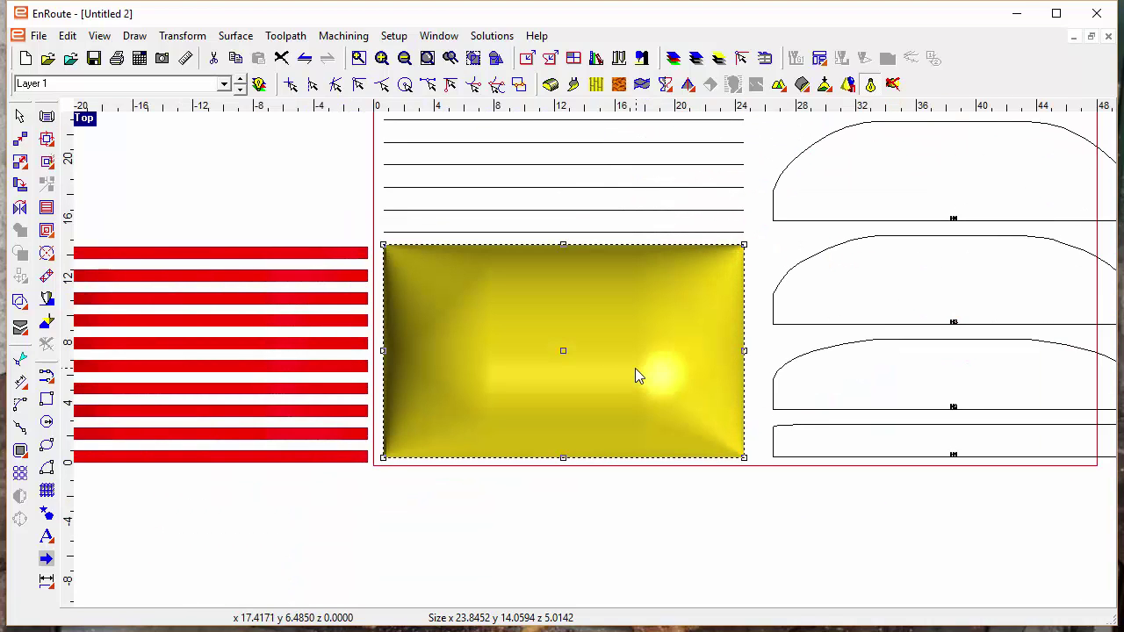
Switch to the Relief Vertical Slices.rou drawing and inspect its curved freeform relief in 3D before returning to the top view.
left_click(439, 35)
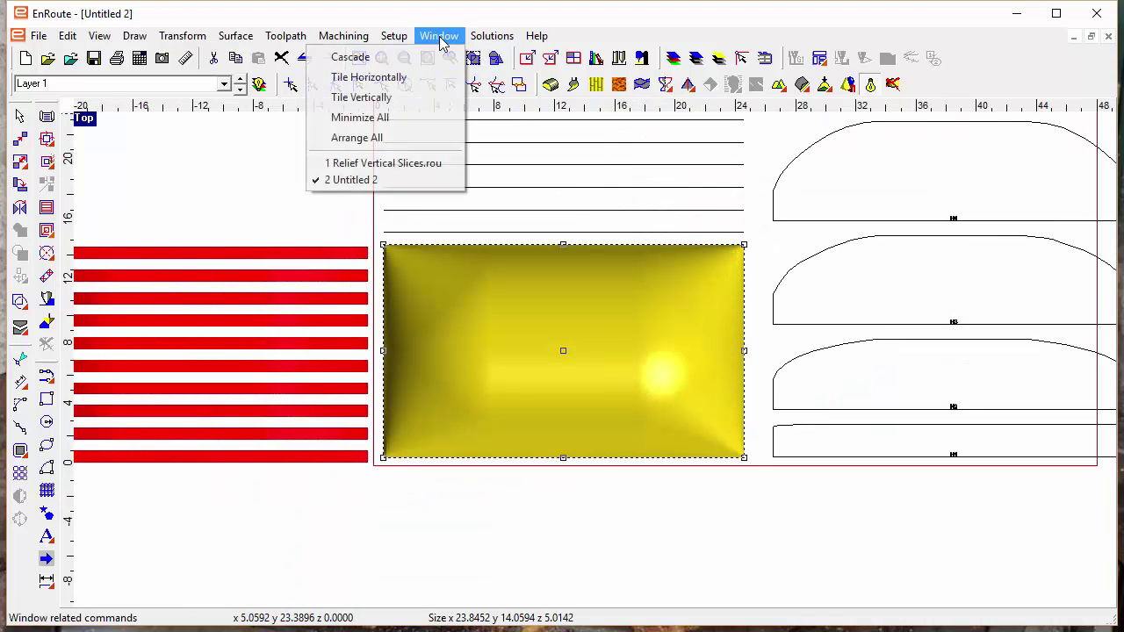
left_click(394, 166)
left_click(563, 325)
scroll(563, 325, "down", 1)
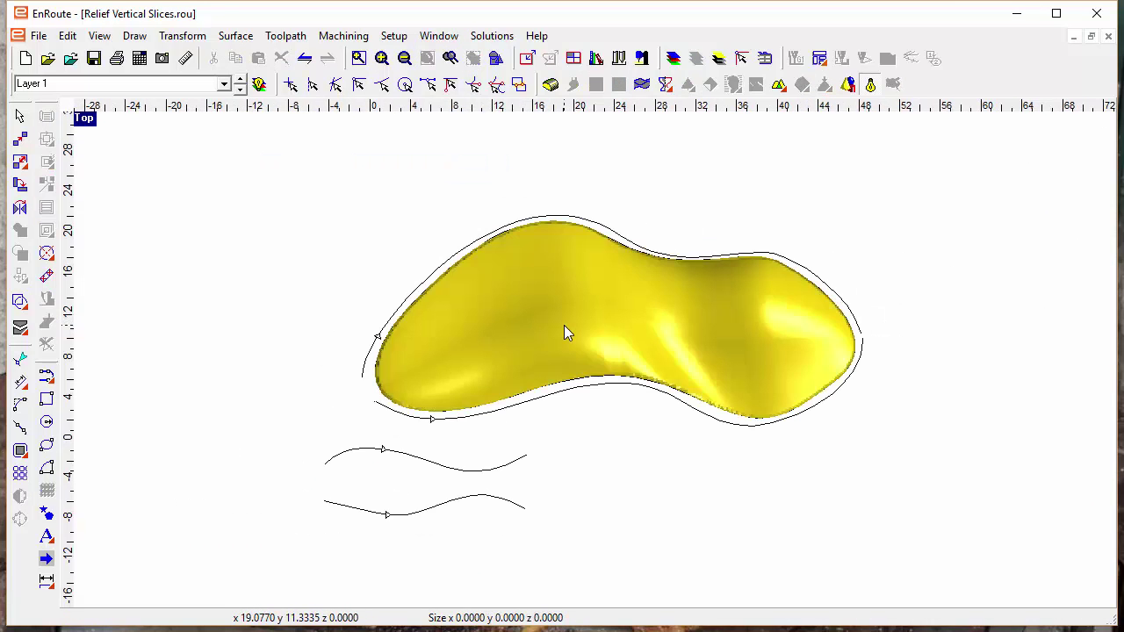
key("F8")
middle_click_drag(882, 393, 539, 480)
key("t")
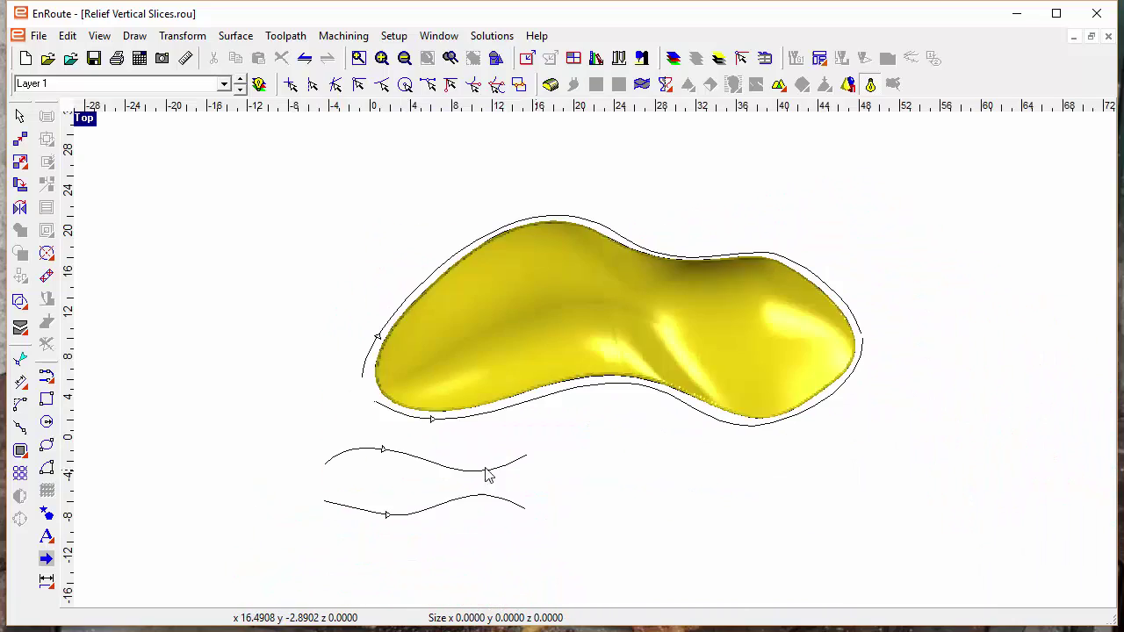
Start a one-direction rib structure on the freeform relief with a Y spacing of 1.25.
scroll(602, 382, "up", 3)
middle_click_drag(658, 380, 615, 445)
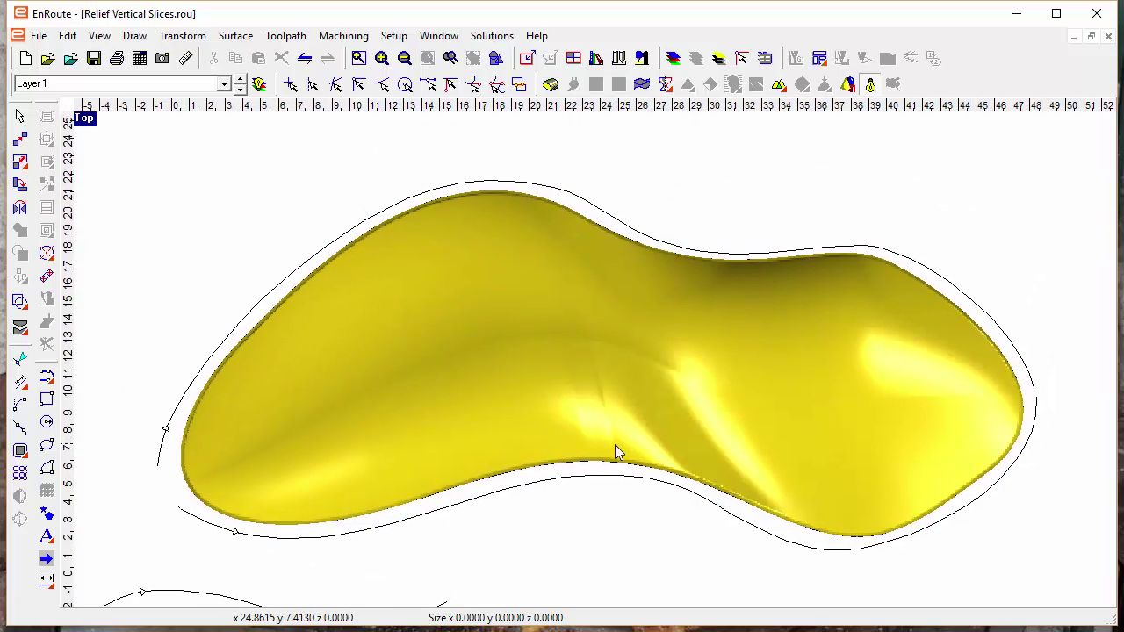
left_click(605, 461)
left_click(48, 492)
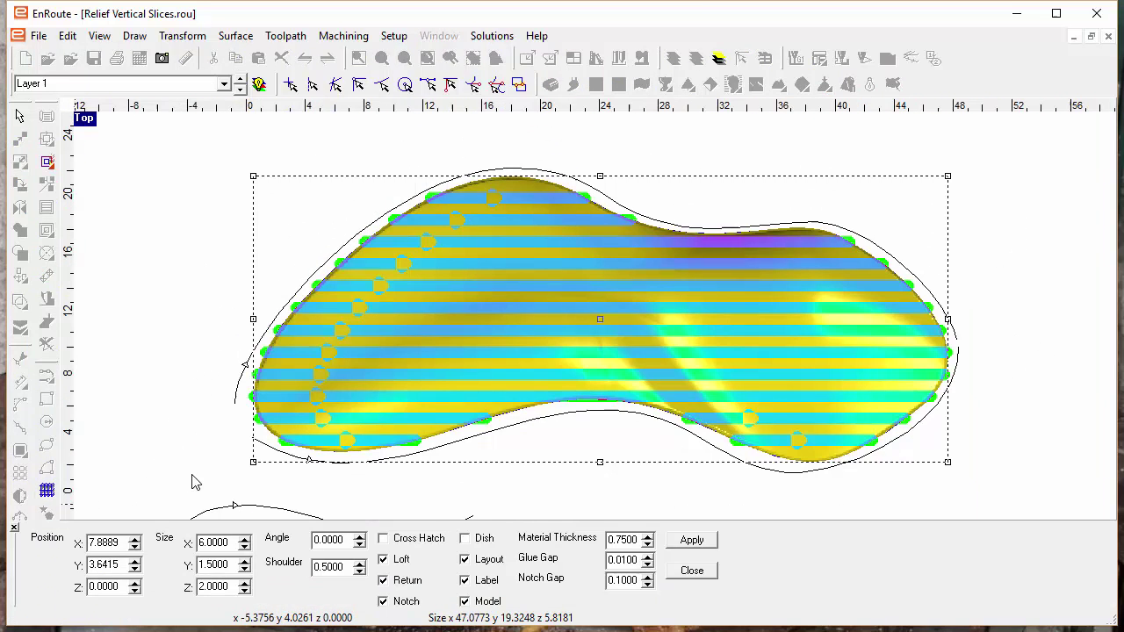
double_click(229, 562)
type("1.25")
key("Tab")
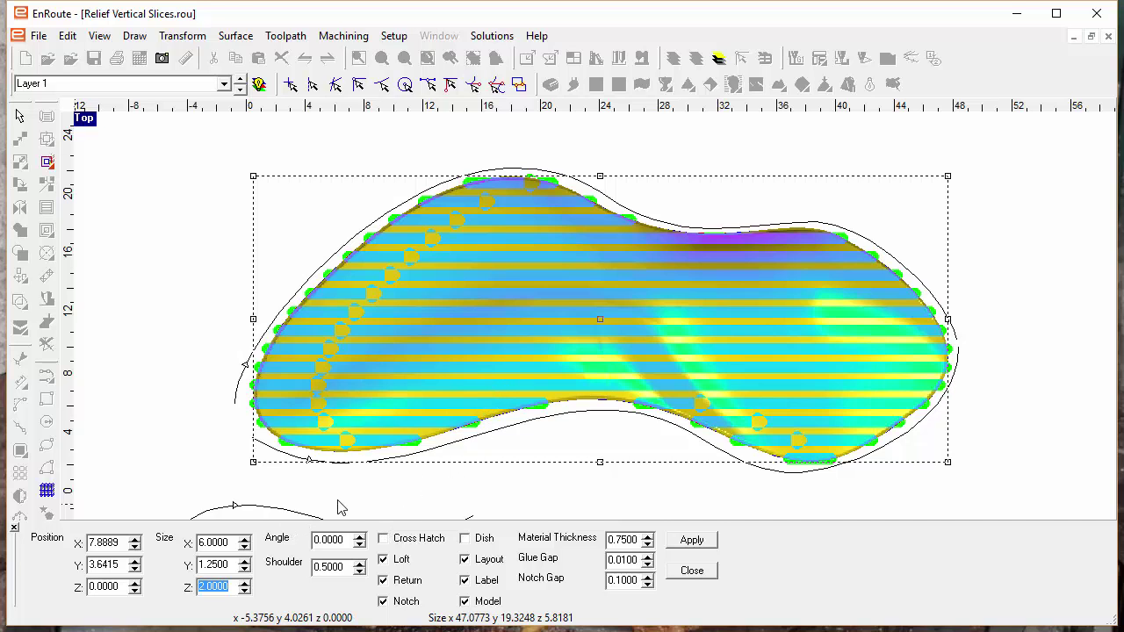
Rotate the ribs to an angle of 17 degrees and generate the rib structure from the freeform relief.
left_click(359, 535)
left_click(359, 534)
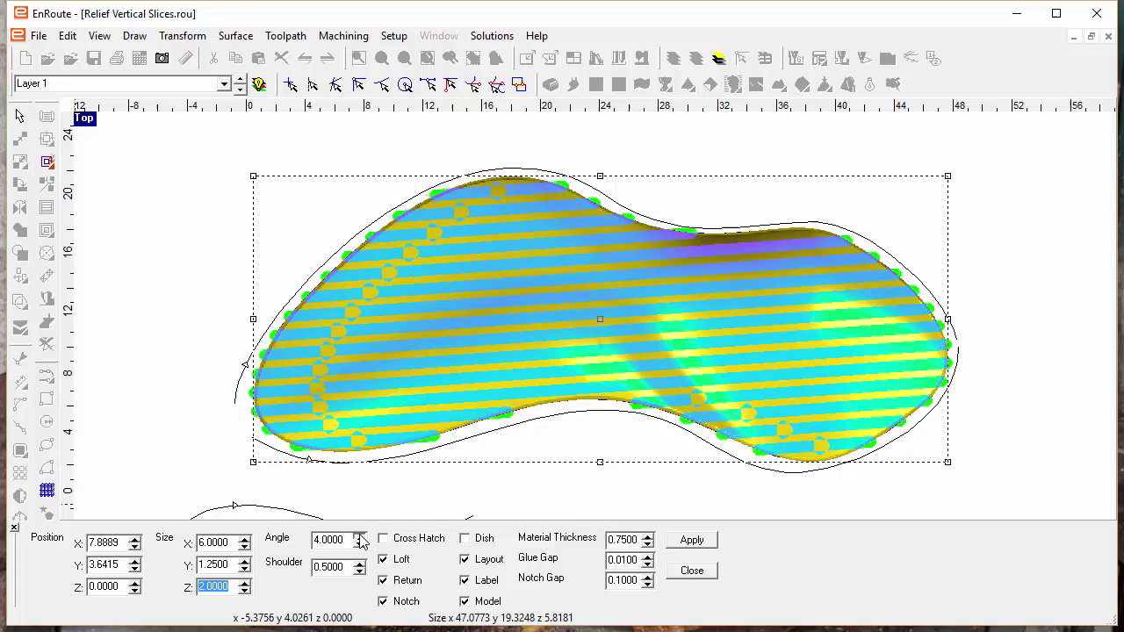
left_click(359, 535)
left_click(359, 534)
left_click(359, 535)
left_click(359, 535)
left_click(359, 535)
left_click_drag(360, 539, 363, 540)
scroll(447, 437, "up", 2)
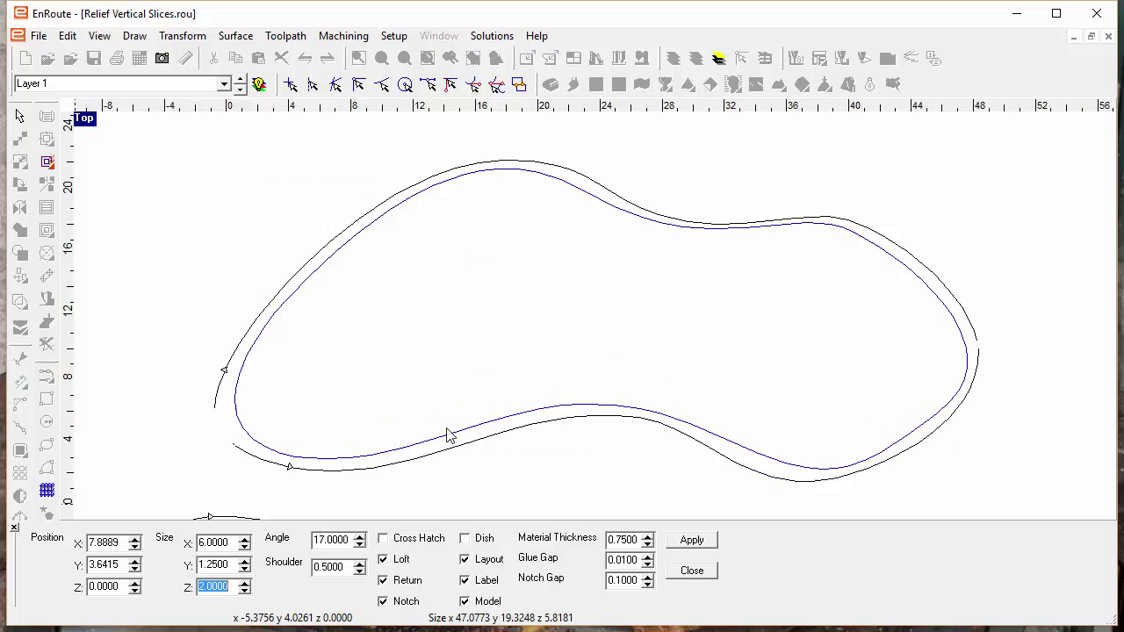
left_click(680, 540)
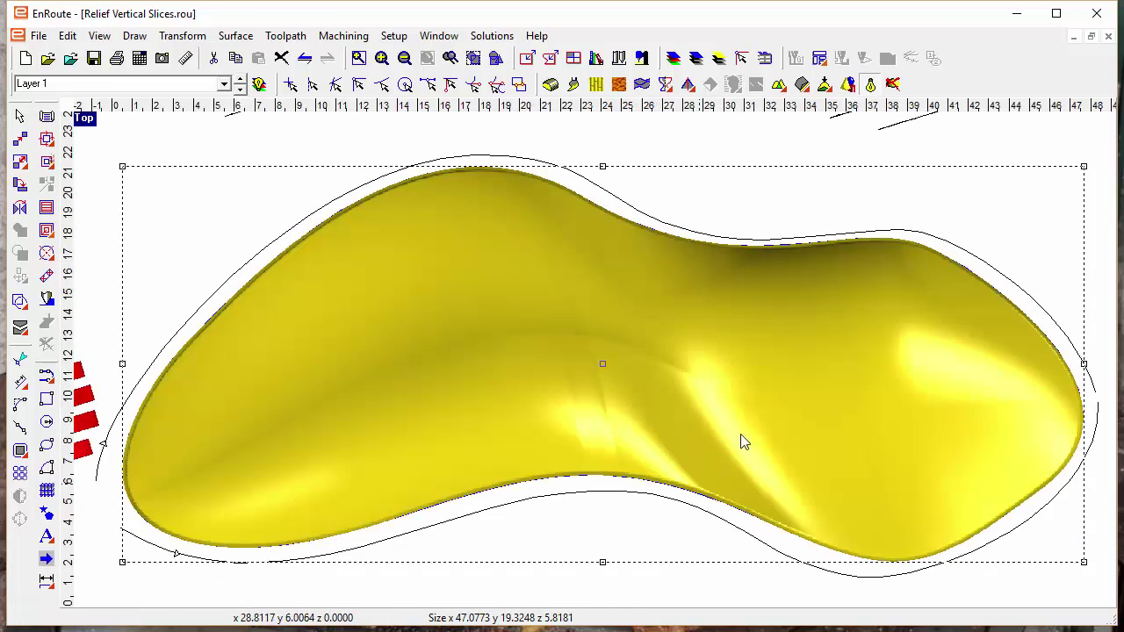
Examine the angled rib model, its slice outlines and the freeform relief from several angles in the perspective view.
scroll(653, 435, "down", 3)
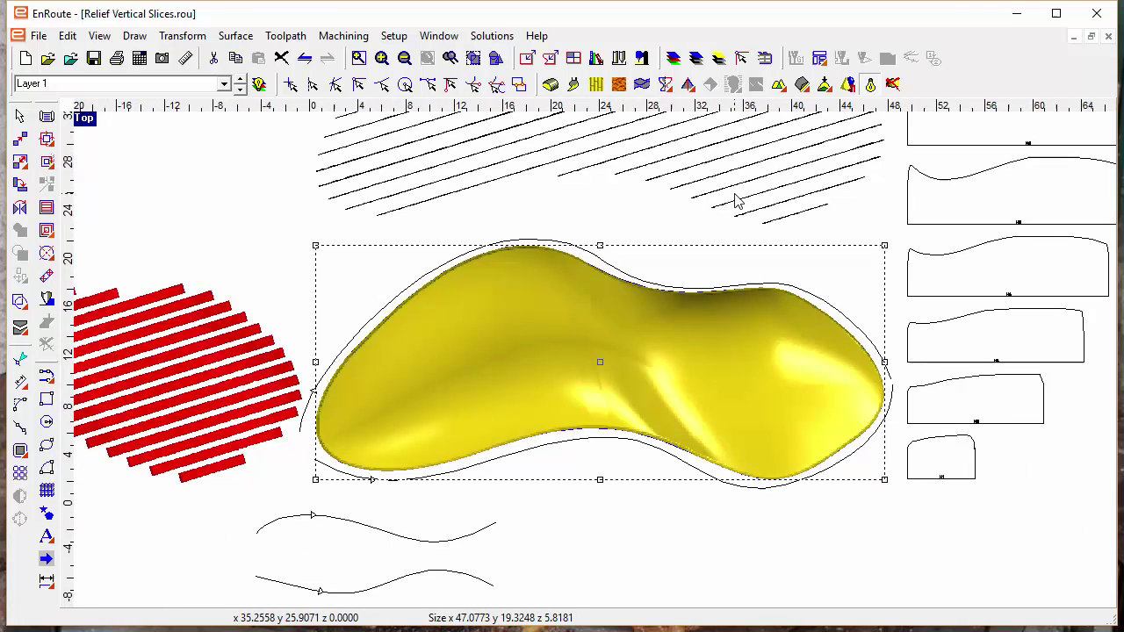
key("F5")
middle_click_drag(277, 355, 442, 439)
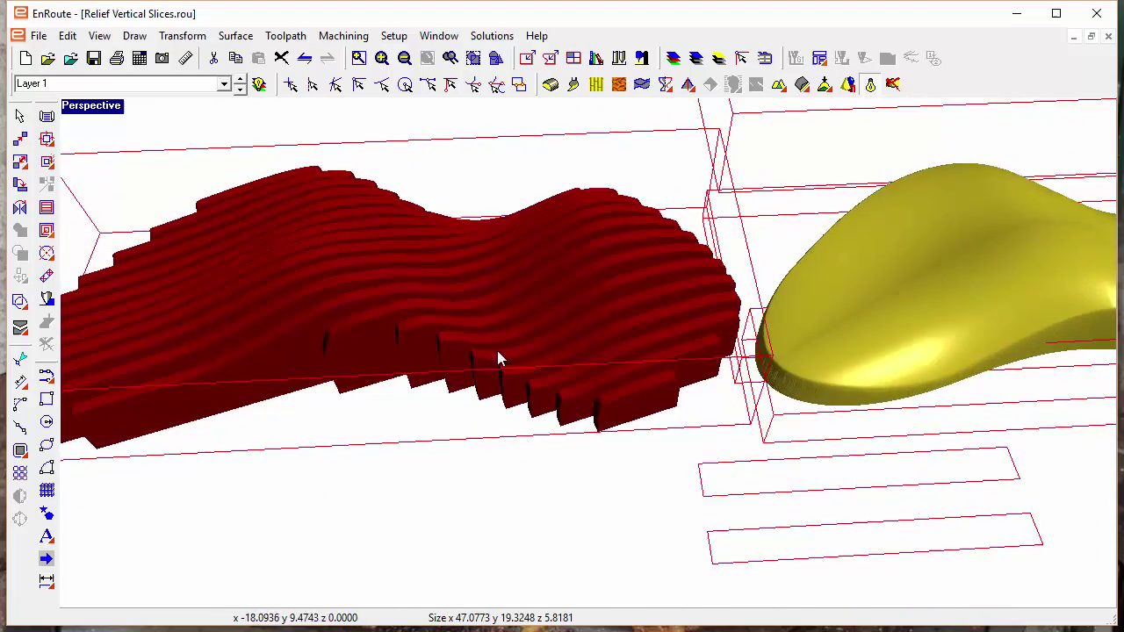
left_click_drag(497, 352, 695, 343)
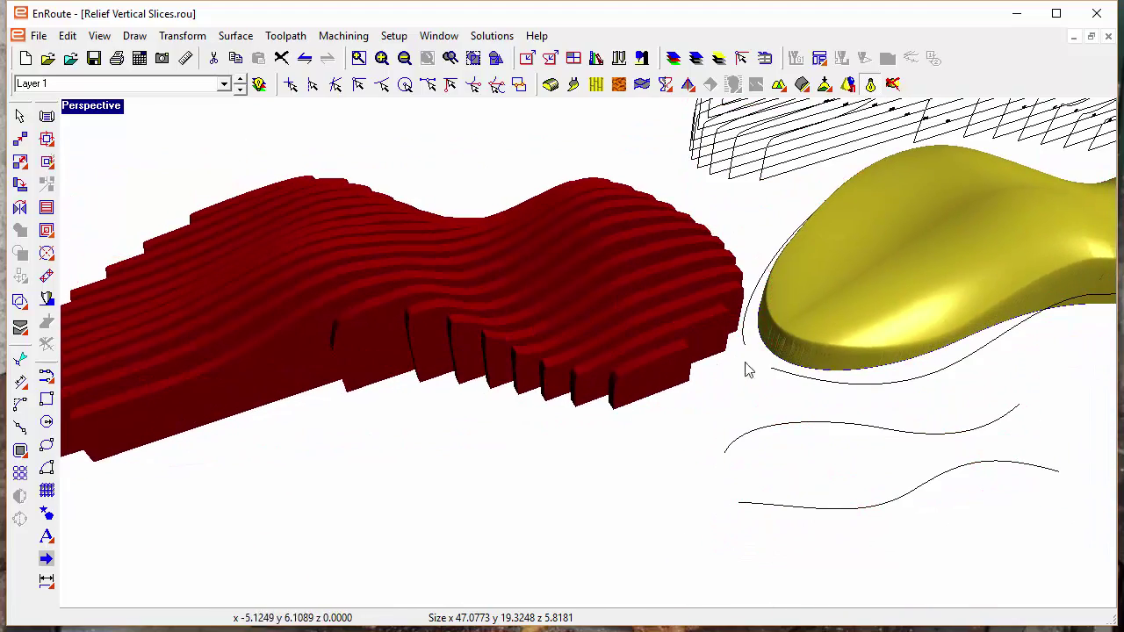
left_click_drag(746, 370, 540, 390)
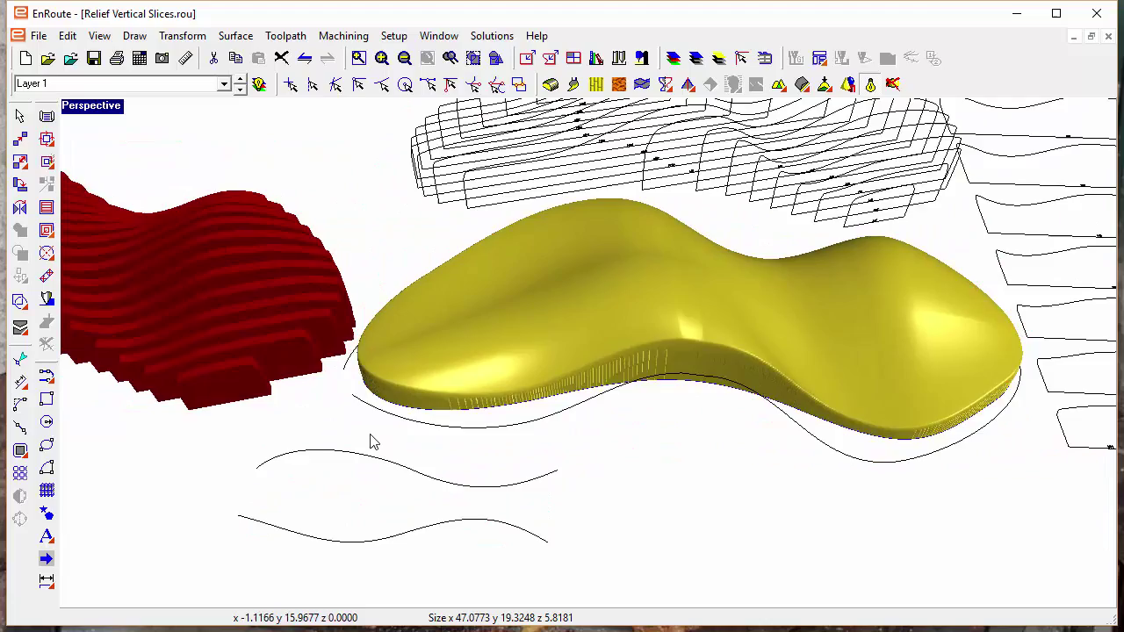
left_click_drag(371, 442, 707, 385)
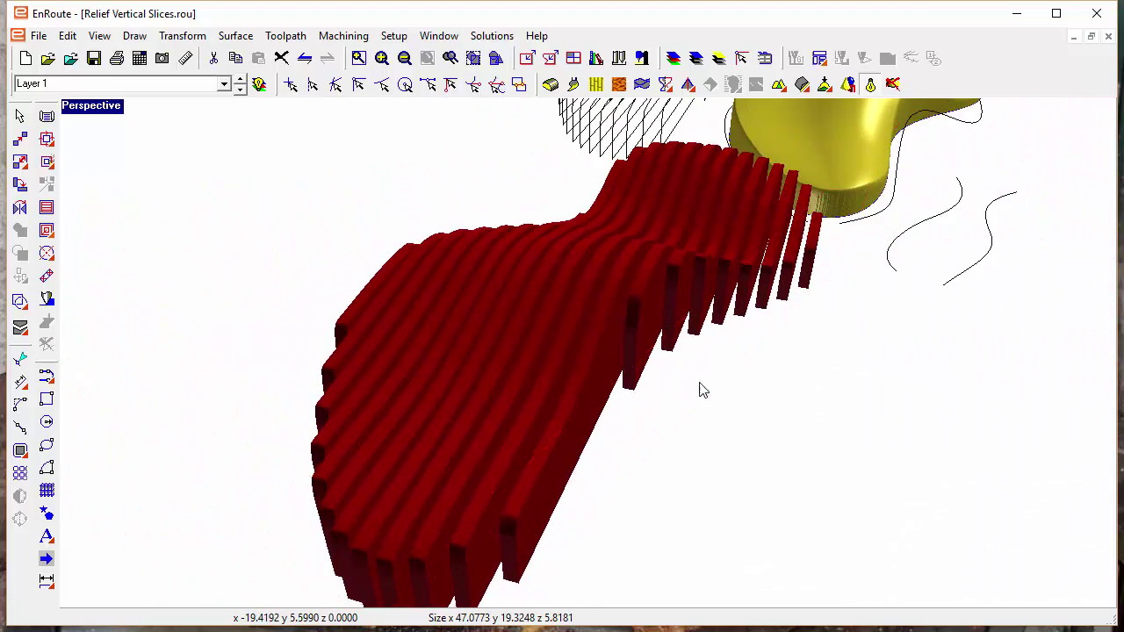
mouse_move(602, 424)
left_mouse_down()
mouse_move(732, 401)
mouse_move(511, 415)
mouse_move(332, 465)
mouse_move(571, 424)
mouse_move(545, 406)
mouse_move(406, 380)
mouse_move(422, 344)
mouse_move(478, 324)
mouse_move(592, 354)
mouse_move(431, 381)
mouse_move(437, 395)
mouse_move(720, 401)
mouse_move(760, 368)
mouse_move(609, 412)
left_mouse_up()
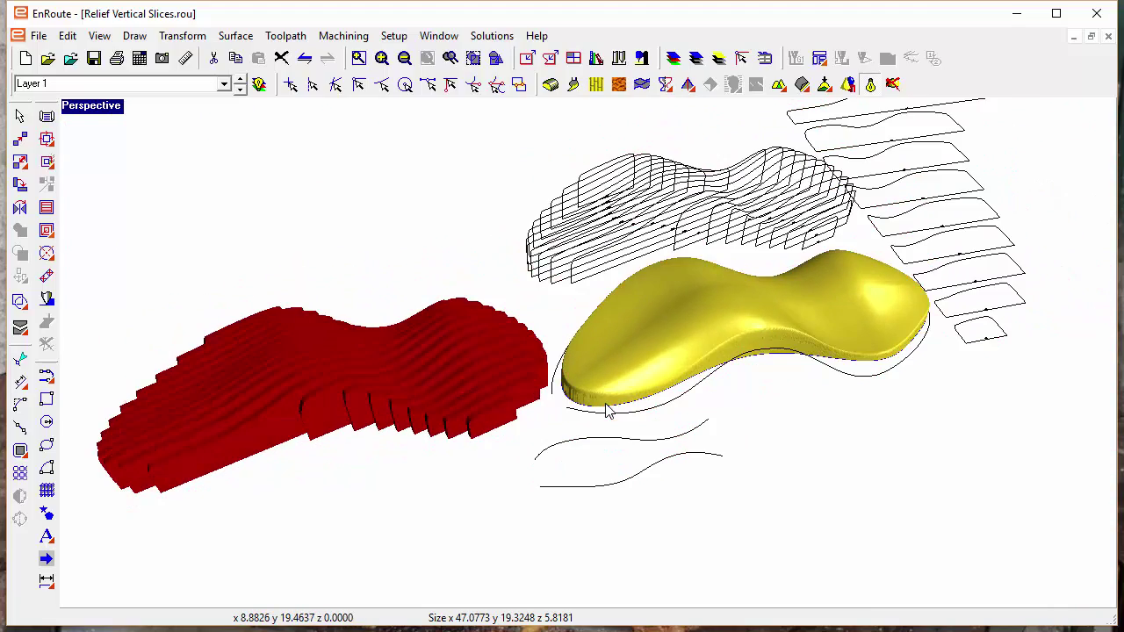
mouse_move(444, 446)
left_mouse_down()
mouse_move(715, 394)
mouse_move(948, 368)
mouse_move(953, 378)
mouse_move(358, 482)
left_mouse_up()
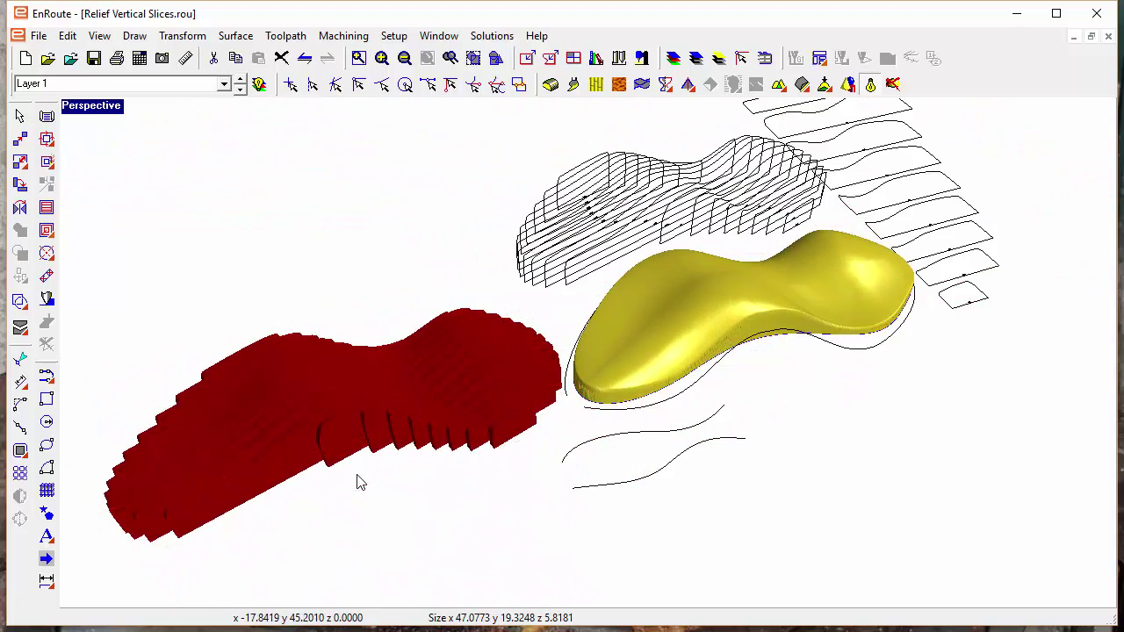